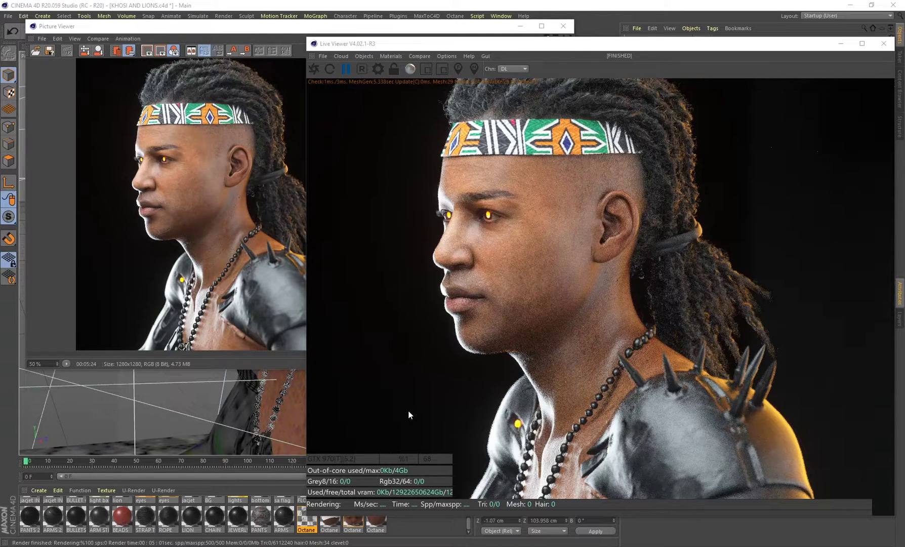
- Compare the finished portrait render in the Picture Viewer with the one in the Octane Live Viewer
left_click(180, 30)
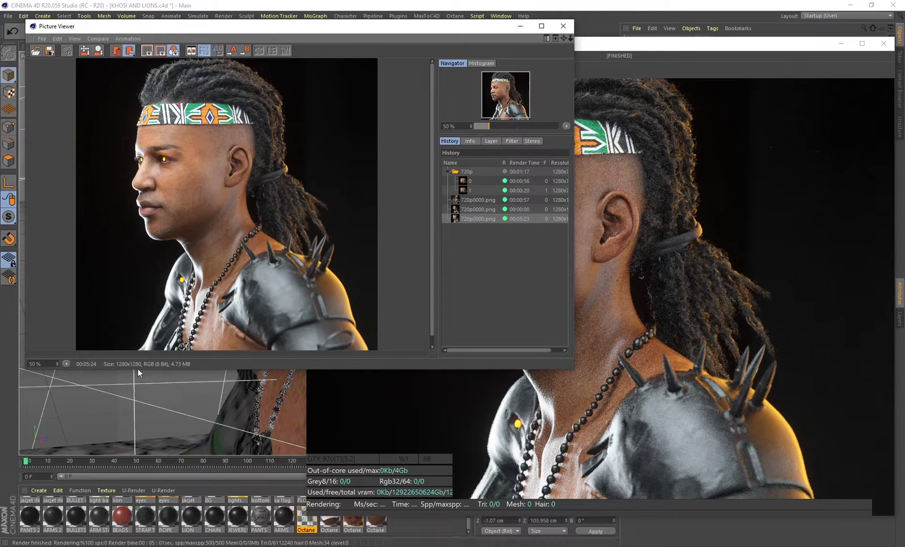
left_click(617, 43)
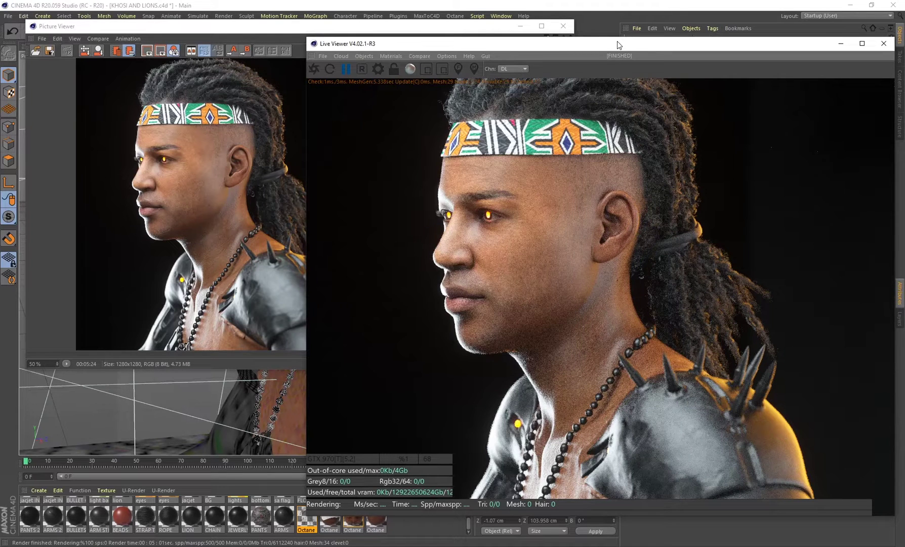
left_click(189, 30)
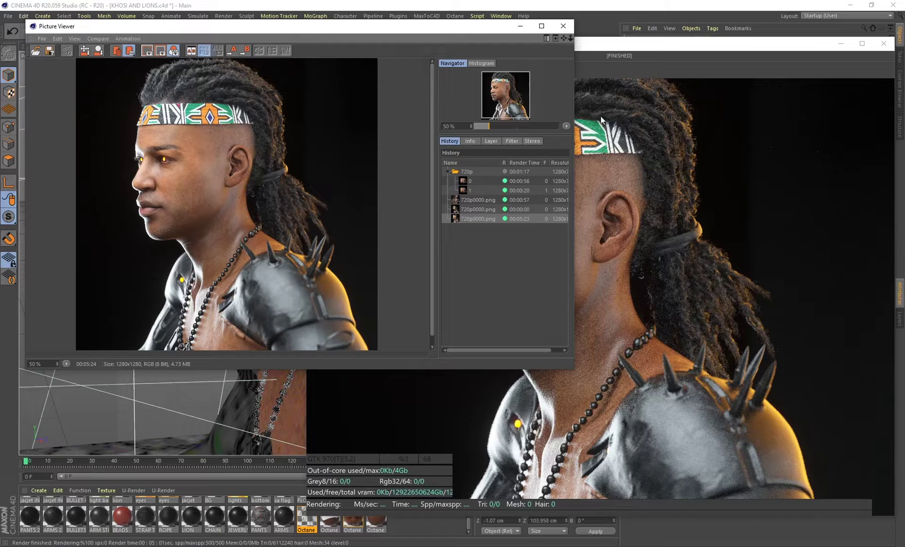
left_click(599, 45)
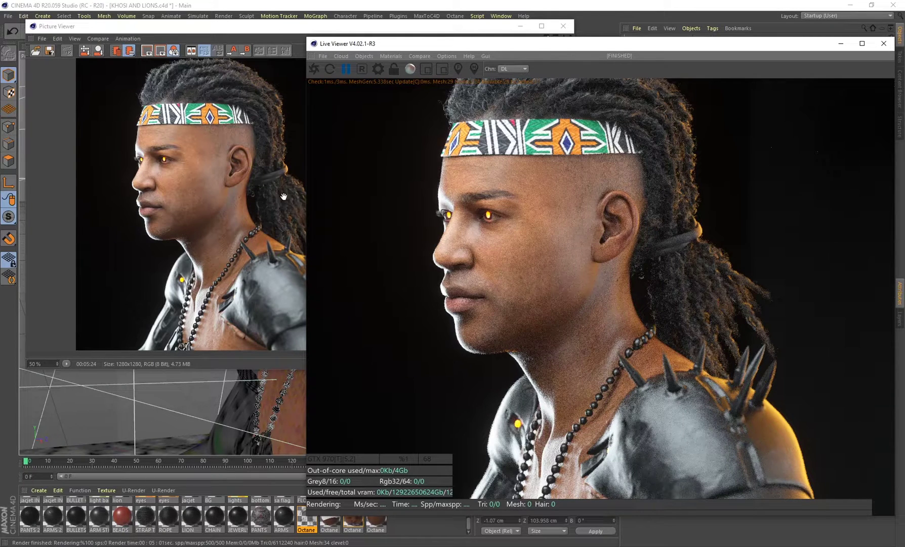
left_click(225, 28)
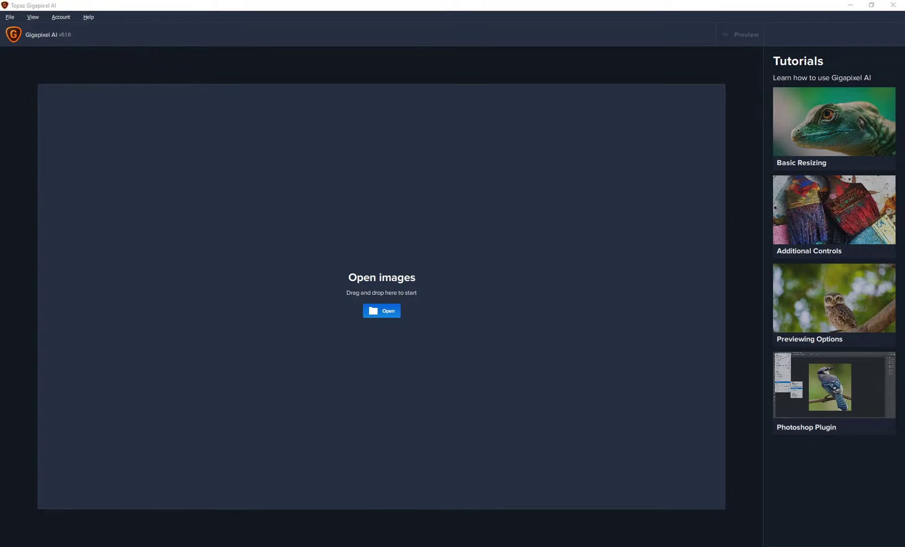
- Switch to Topaz Gigapixel AI, load 1290_tutorial.png and set the preview zoom to 57% to compare the face and neck
left_click_drag(136, 142, 378, 241)
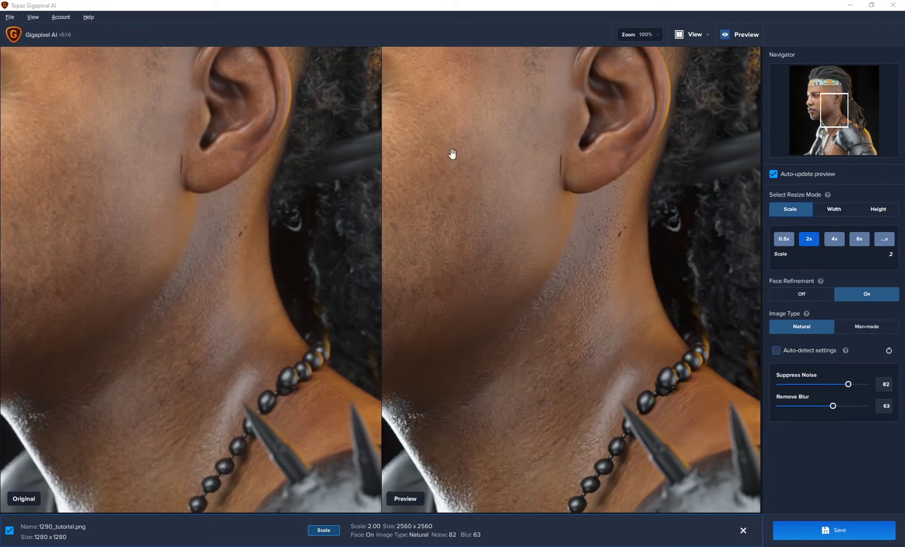
left_click_drag(452, 152, 674, 216)
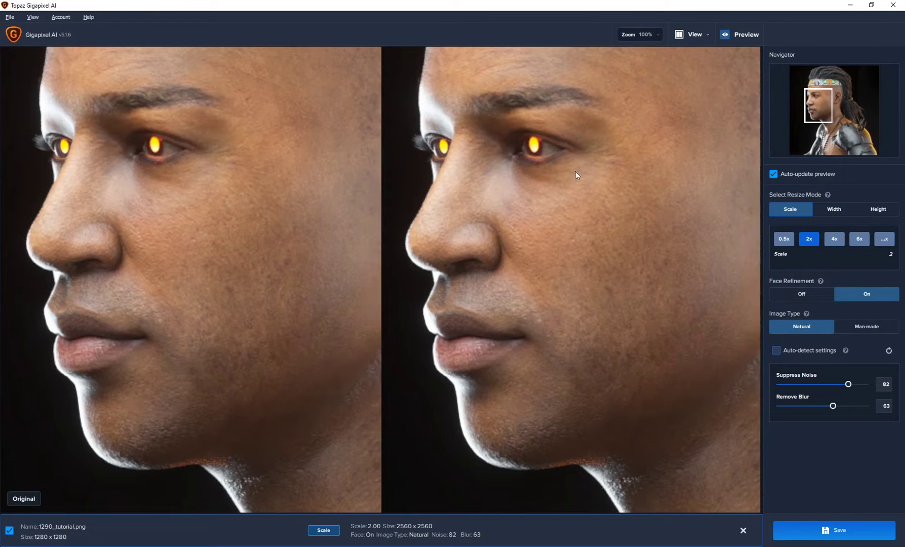
left_click(782, 323)
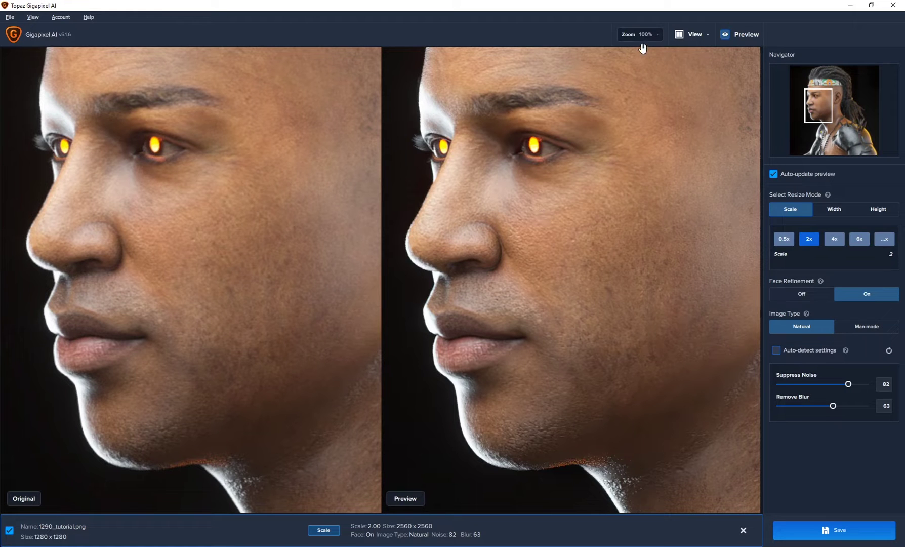
left_click(658, 36)
left_click_drag(620, 54, 612, 53)
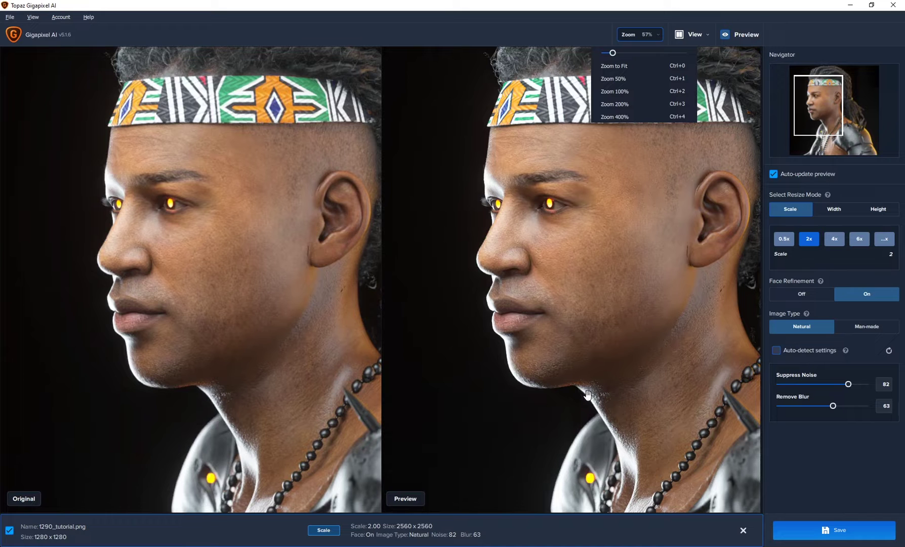
left_click_drag(618, 450, 485, 379)
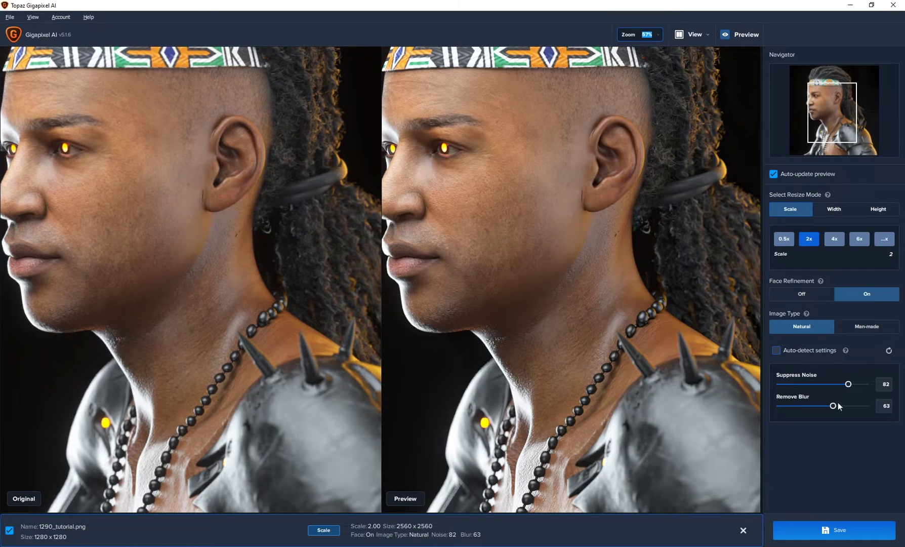
- Set Remove Blur to 85 and try the Man-made image type, returning to Natural
left_click_drag(833, 407, 851, 406)
left_click(859, 327)
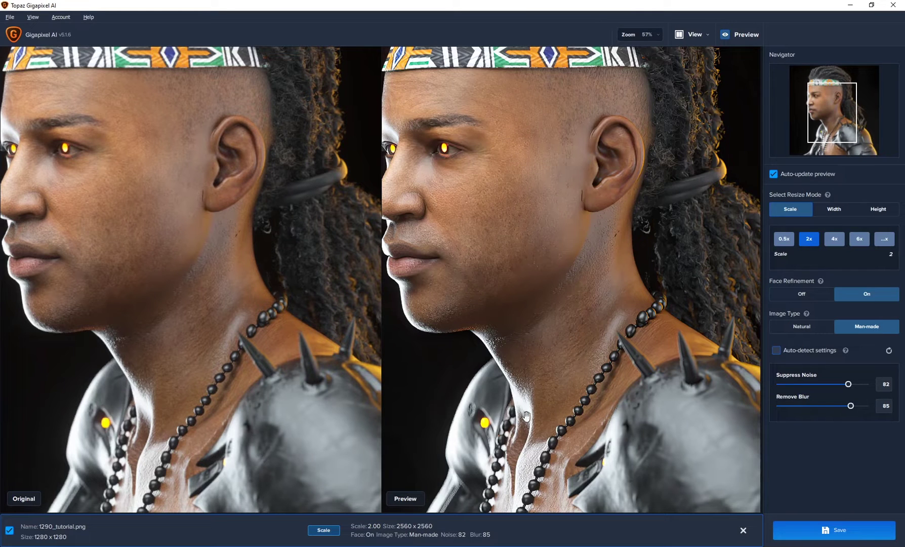
left_click(806, 332)
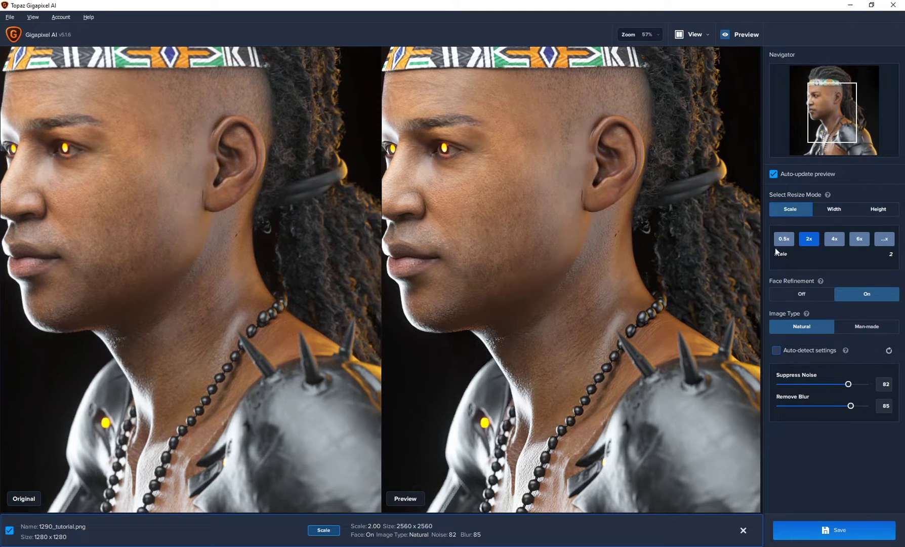
- Try a custom upscale factor of 25 on the portrait and return the scale to 2x
left_click_drag(489, 217, 529, 335)
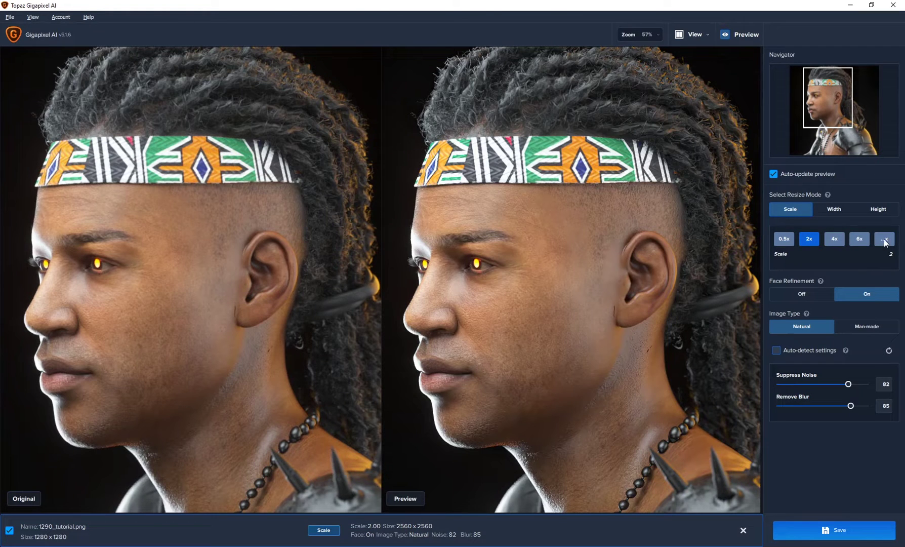
left_click(885, 243)
left_click_drag(881, 257, 896, 262)
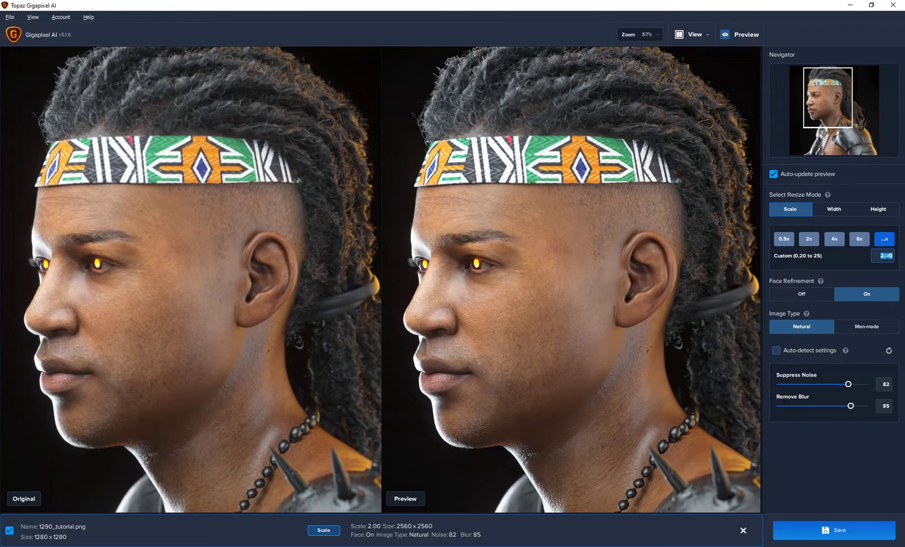
type("25")
key("Return")
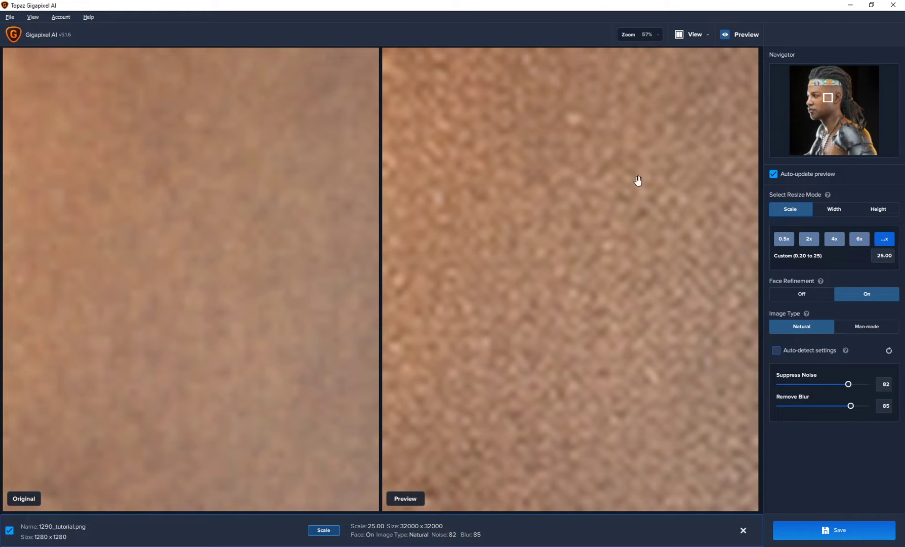
left_click(812, 240)
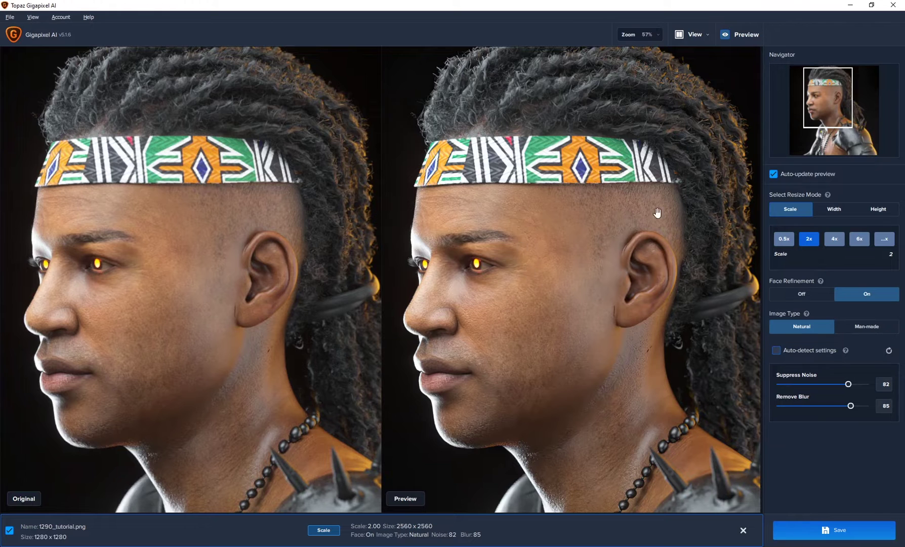
- Save the 2x upscaled image to the Desktop as upscaleNEW, preserving the source format and color profile
left_click_drag(556, 297, 558, 269)
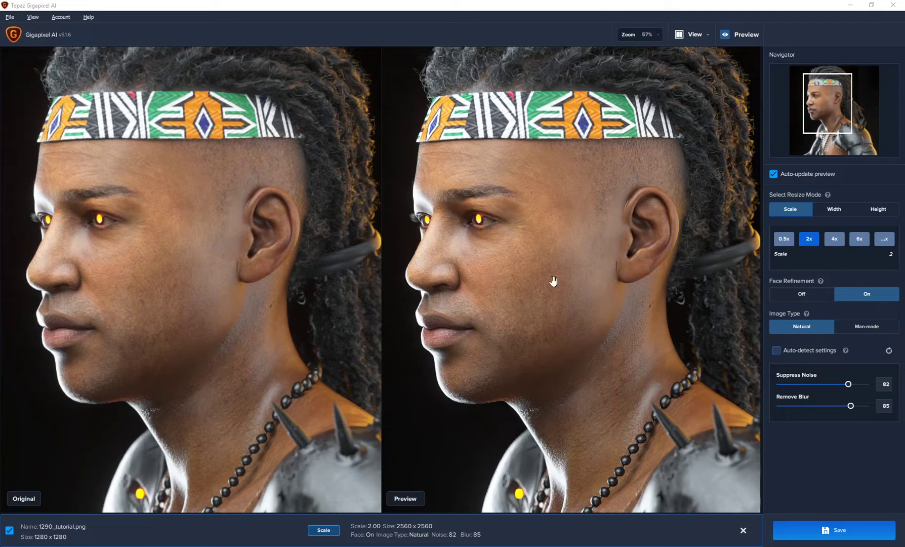
left_click(833, 531)
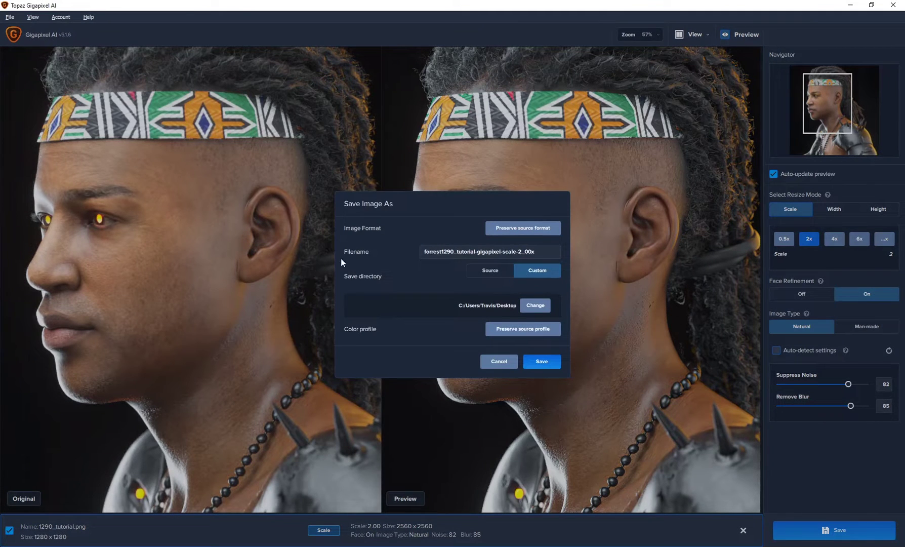
left_click(551, 252)
key("ctrl+a")
key("BackSpace")
type("upscal")
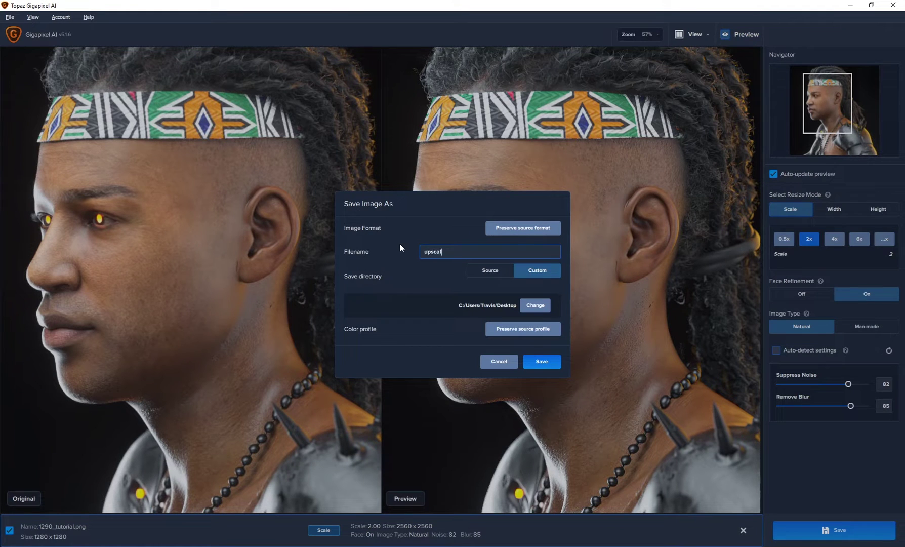
type("eNEW")
left_click(492, 333)
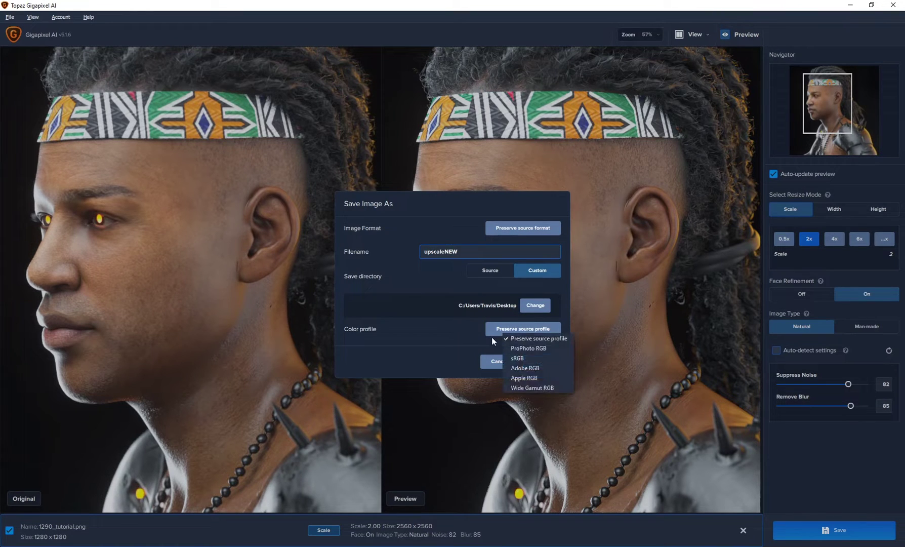
left_click(408, 332)
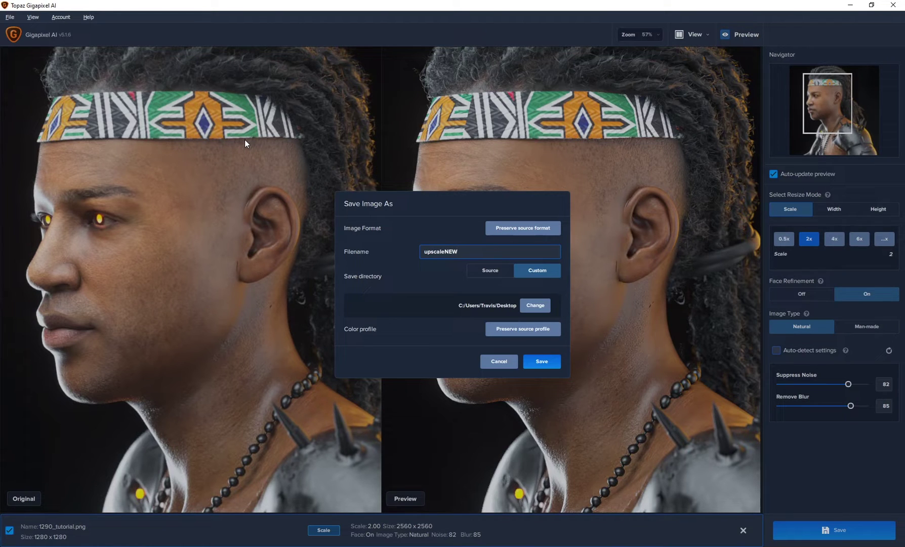
left_click(537, 364)
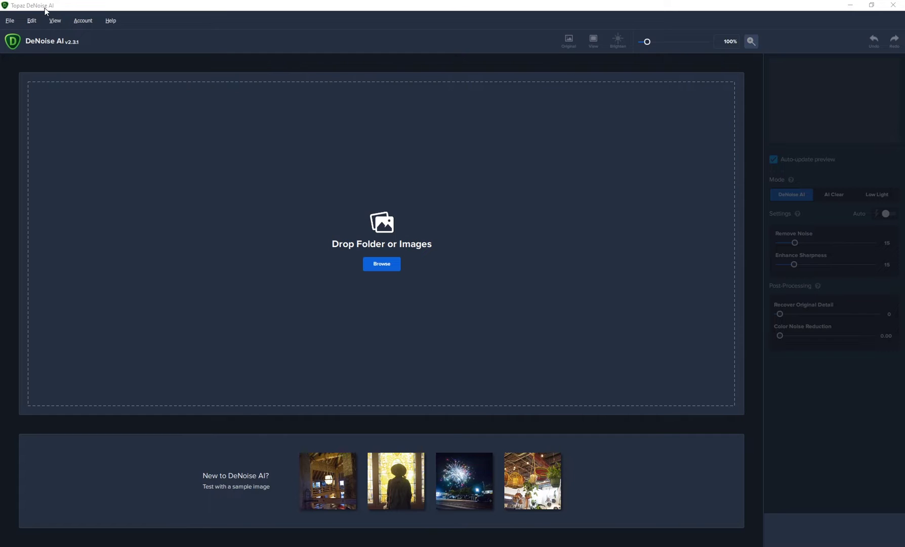
- Switch to Topaz DeNoise AI, load upscaleNEW.png and bring the face and headband into view at 100% zoom
left_click_drag(223, 167, 261, 234)
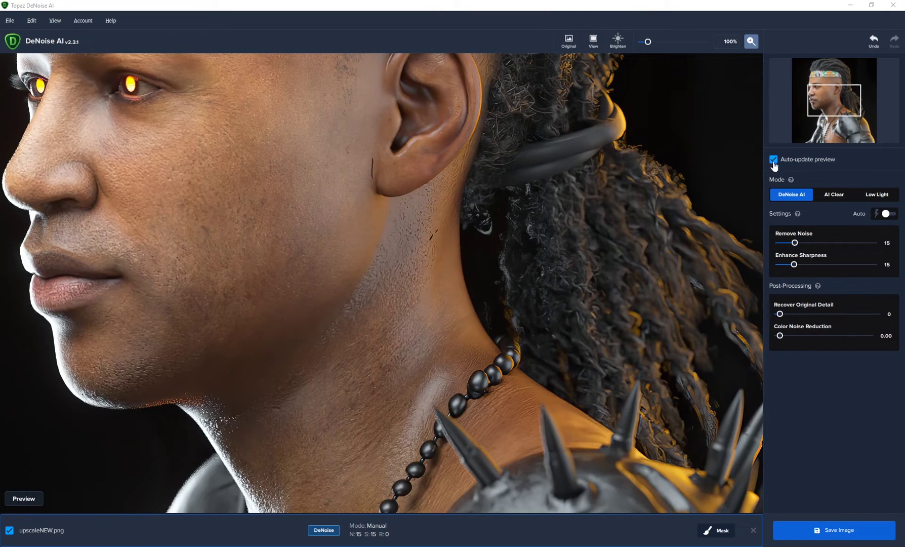
left_click_drag(297, 127, 357, 383)
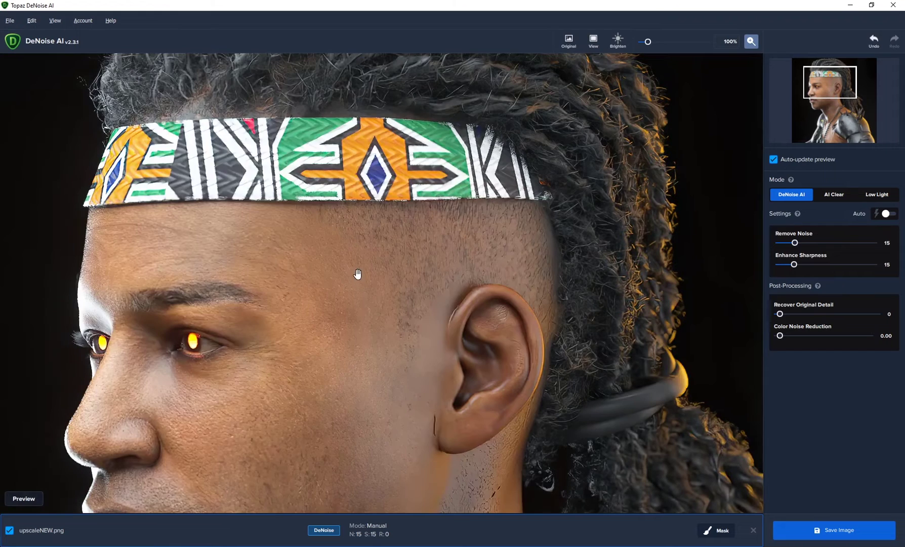
left_click_drag(329, 268, 349, 283)
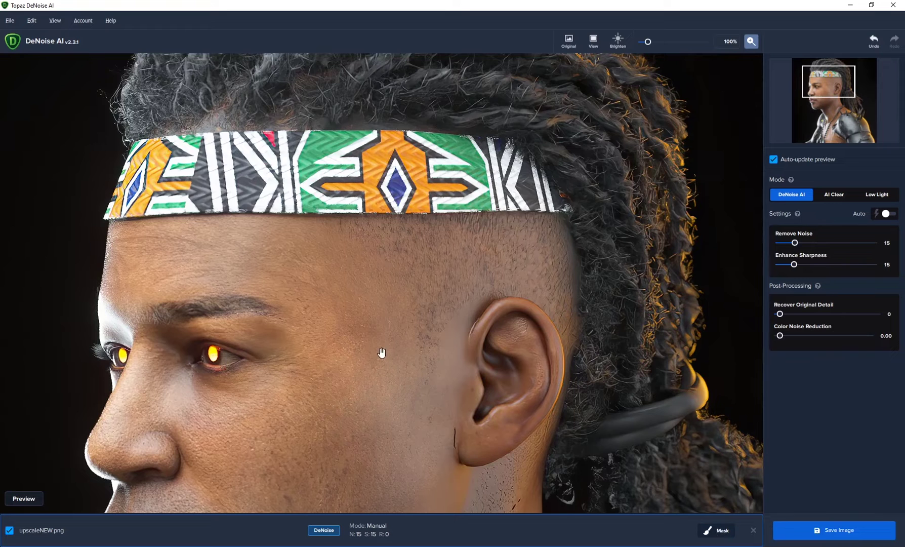
- Set Remove Noise to 100 in DeNoise AI mode and preview the forehead and cheek
left_click_drag(379, 353, 308, 337)
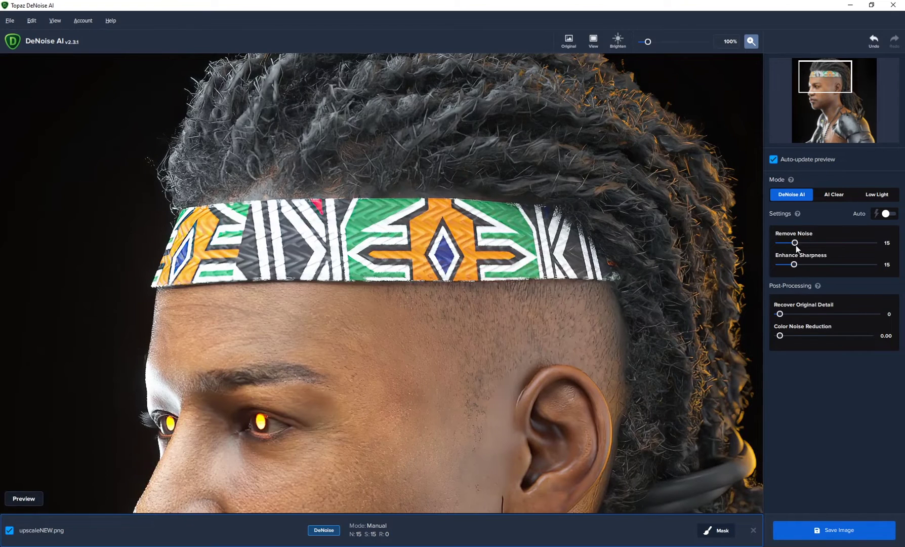
left_click_drag(795, 245, 876, 247)
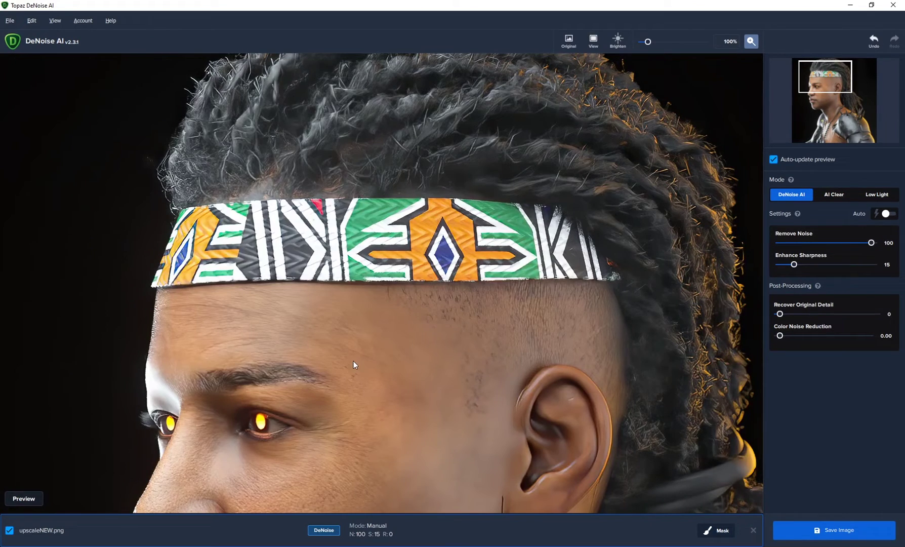
left_click_drag(353, 360, 378, 238)
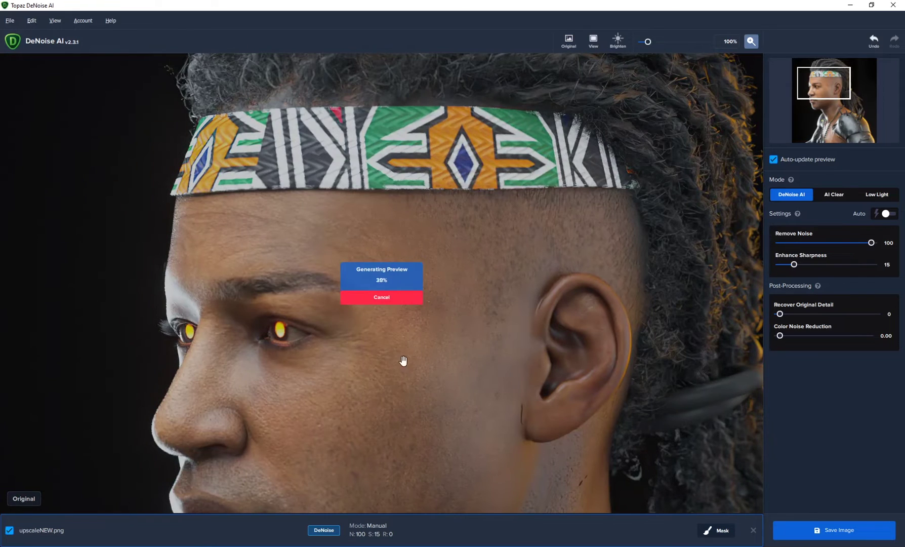
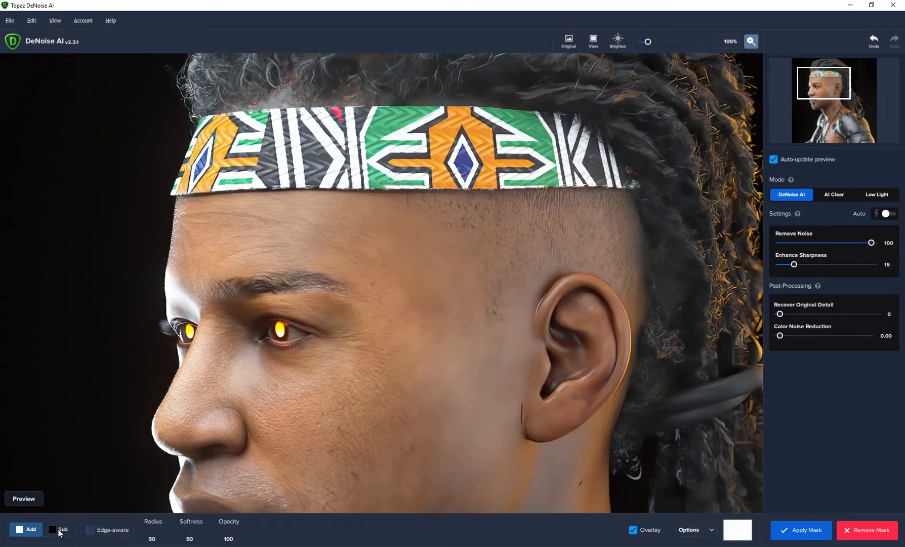
- Subtract the forehead, temple and cheek skin from the denoise mask with a radius 50, softness 50 brush and apply the mask
left_click(60, 533)
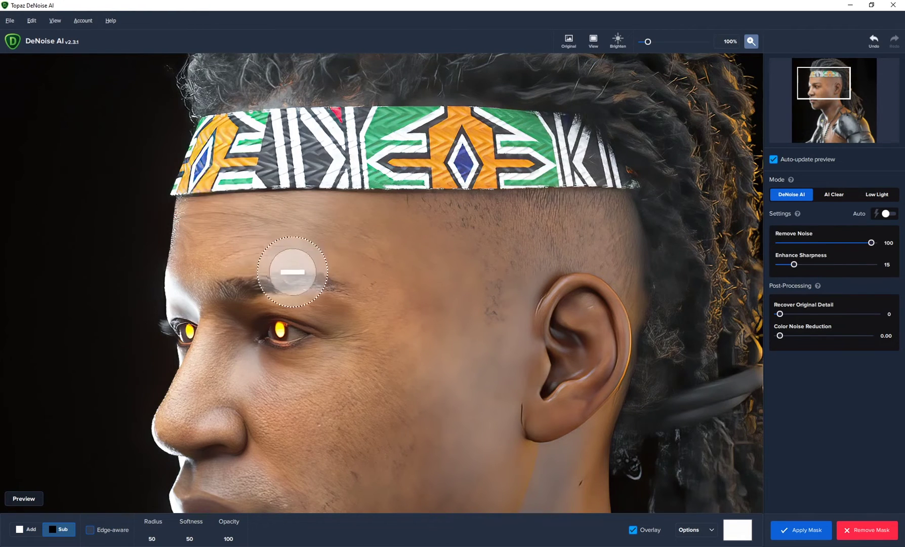
left_click(281, 256)
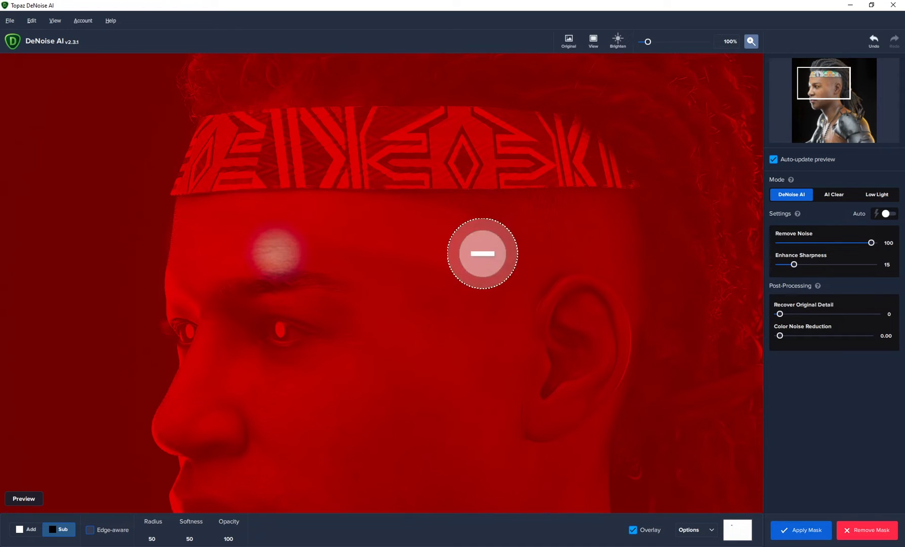
left_click_drag(483, 253, 287, 253)
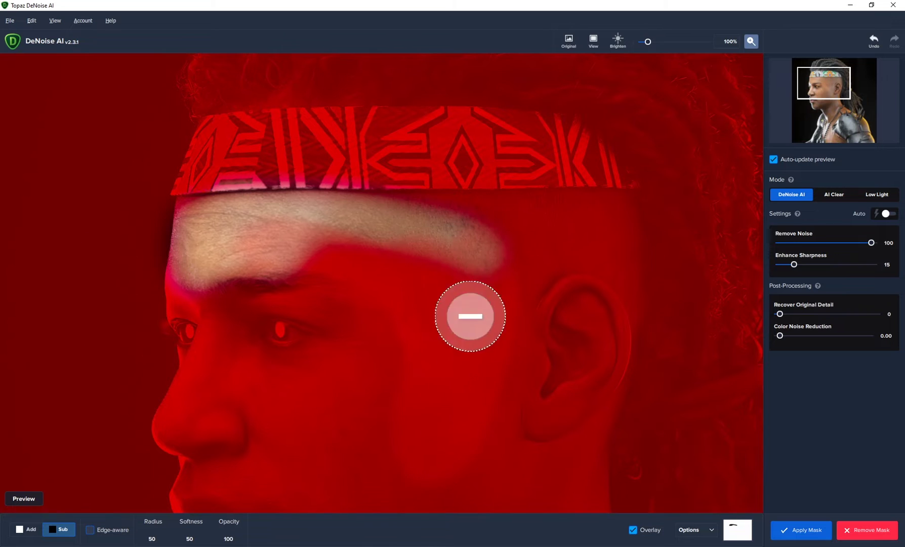
mouse_move(470, 316)
left_mouse_down()
mouse_move(434, 347)
mouse_move(322, 252)
left_mouse_up()
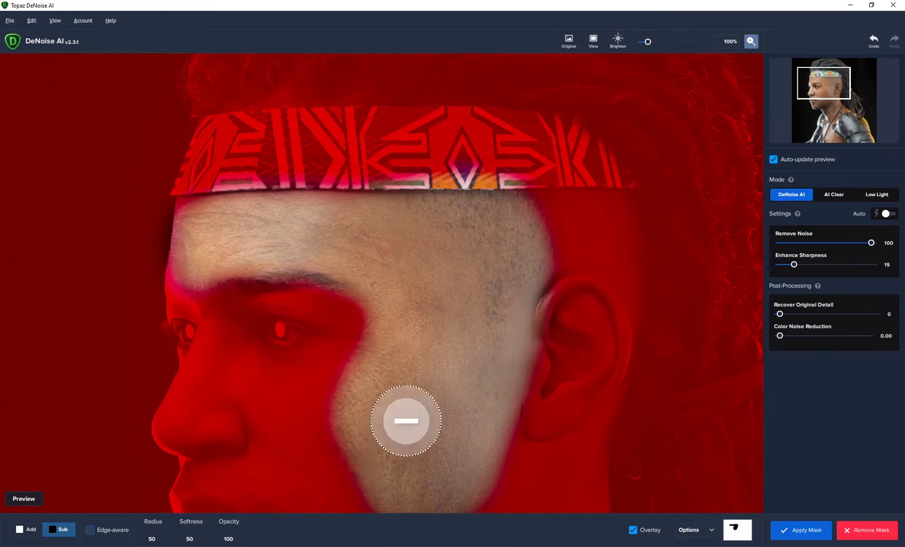
left_click(791, 535)
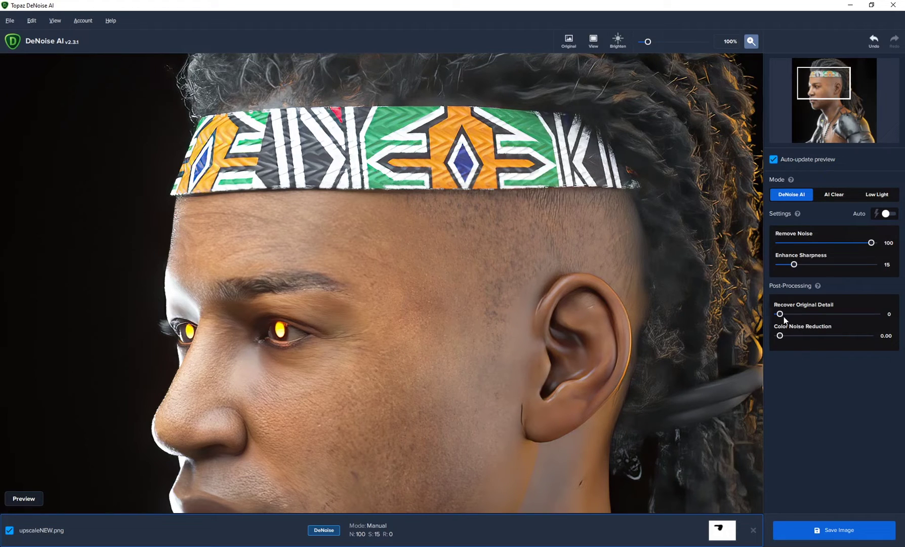
- Set Recover Original Detail to 48 and switch the denoising mode to AI Clear
left_click_drag(781, 316, 825, 316)
left_click(835, 199)
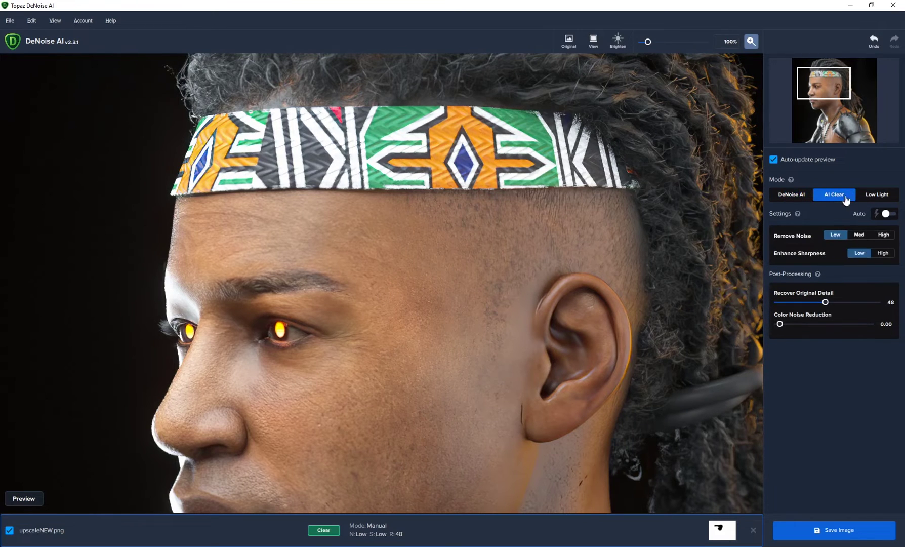
- Try the Low Light mode on the portrait and return the denoising mode to DeNoise AI
left_click(873, 198)
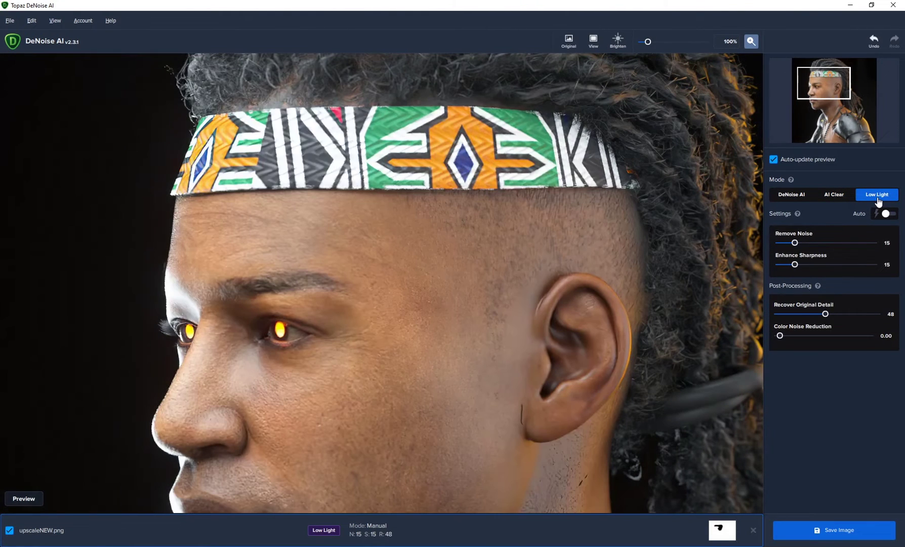
left_click(799, 201)
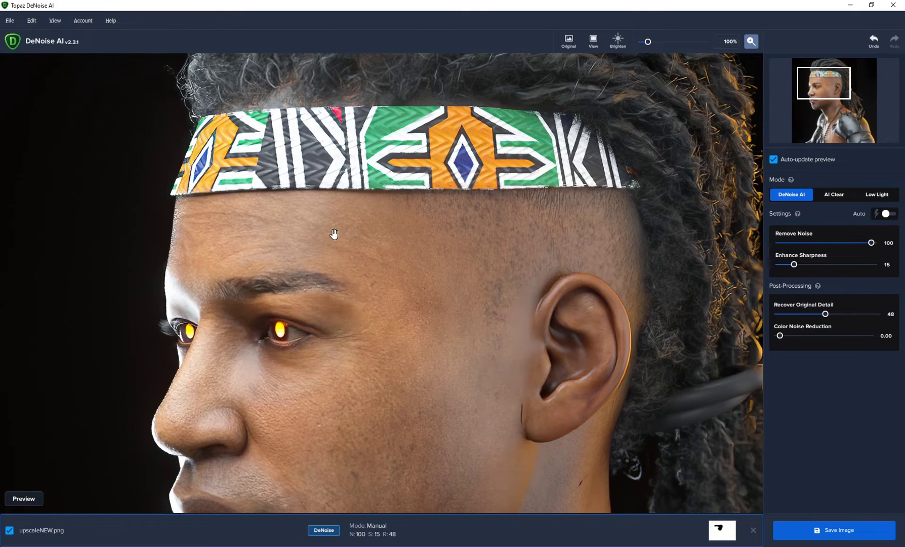
left_click_drag(396, 339, 400, 252)
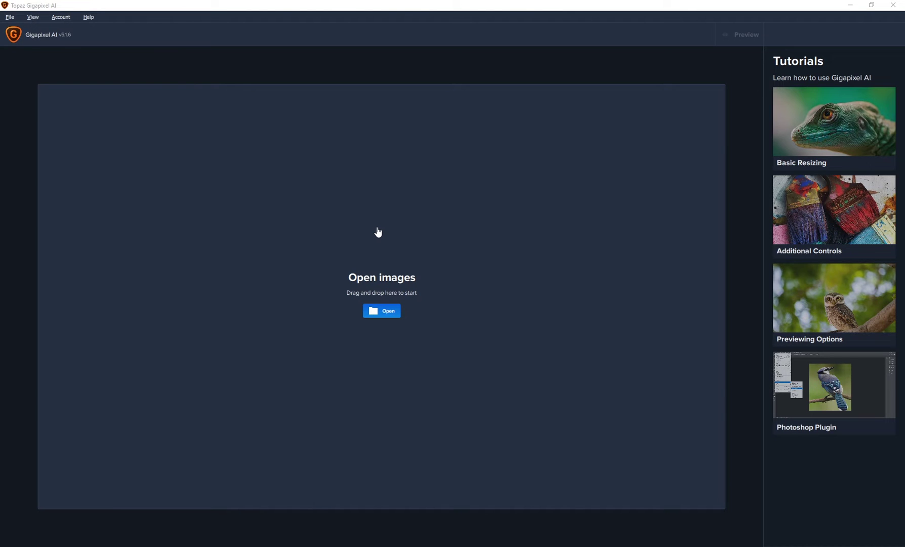
- In File Explorer, check the pixel dimensions of 000000.png from the img folder in its file details and close the folder
key("ctrl+o")
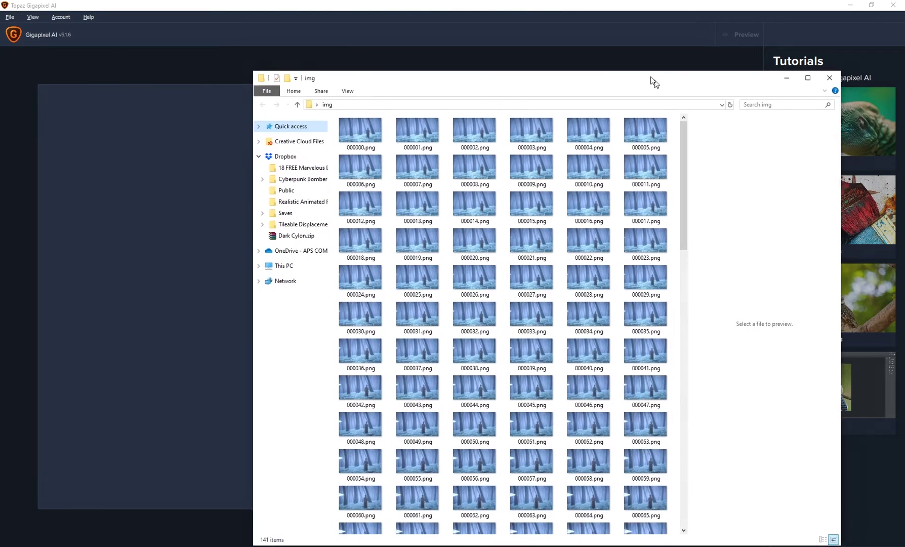
left_click(374, 135)
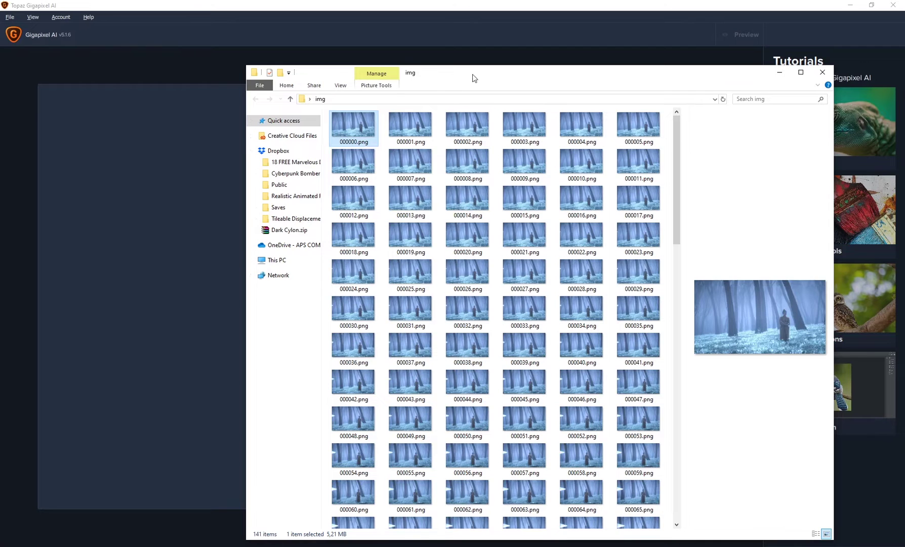
left_click_drag(473, 76, 488, 61)
right_click(375, 111)
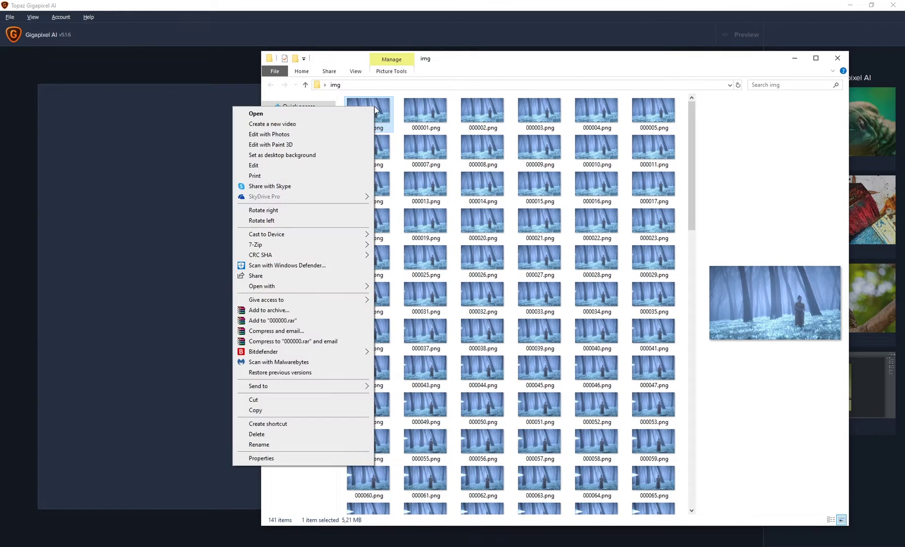
left_click(287, 458)
left_click(438, 129)
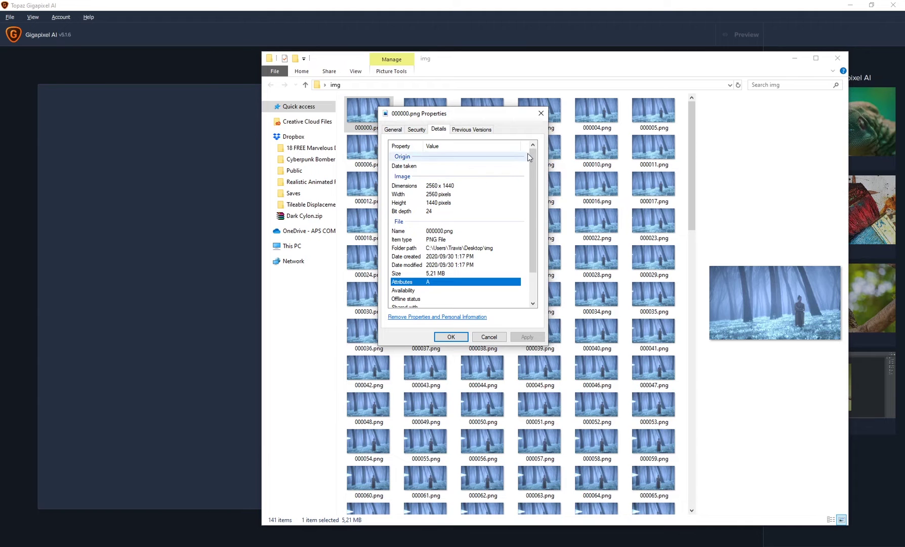
left_click(540, 114)
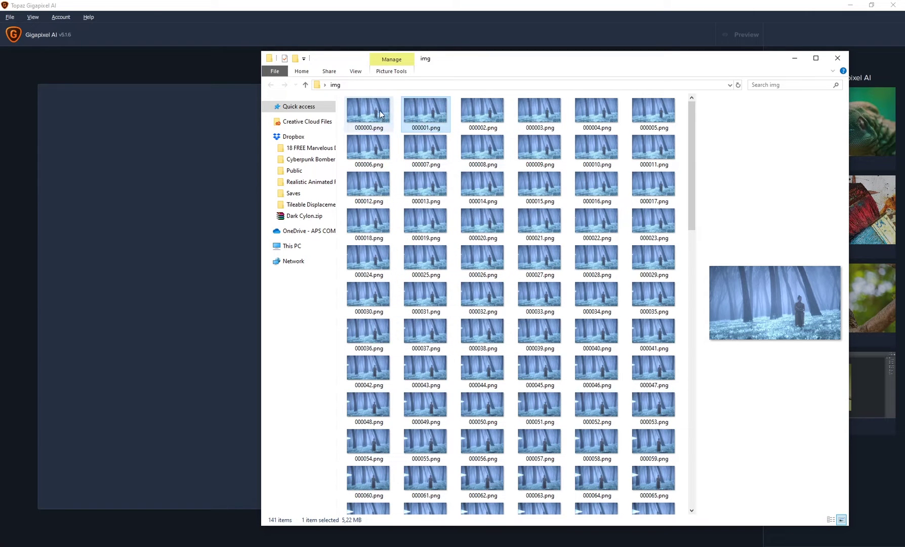
left_click_drag(445, 63, 276, 115)
key("alt+F4")
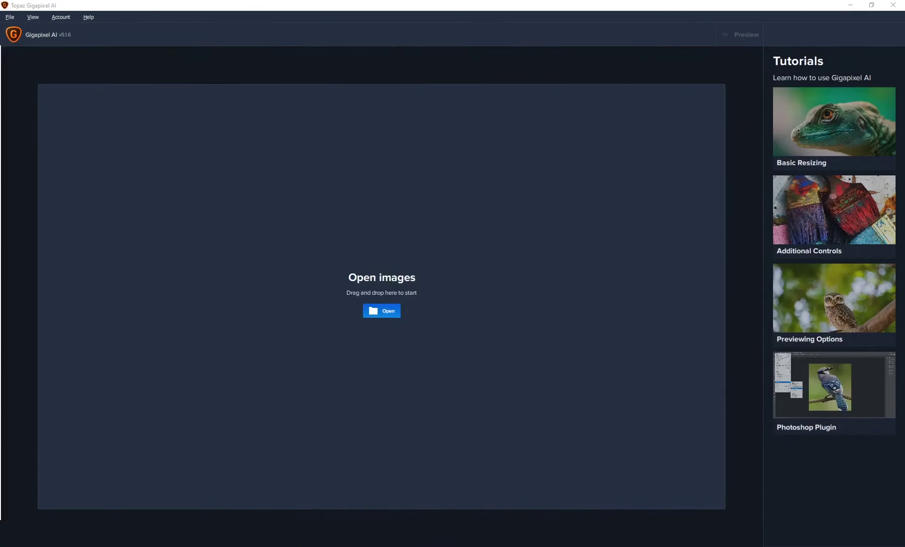
- Load the image sequence 000000.png to 000140.png from the Desktop img folder into Gigapixel AI
left_click(377, 310)
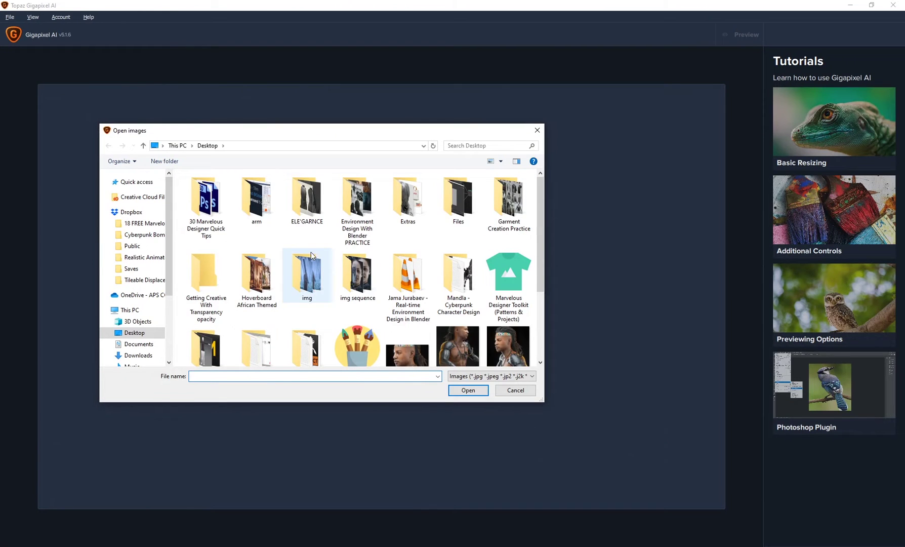
double_click(309, 259)
left_click(225, 215)
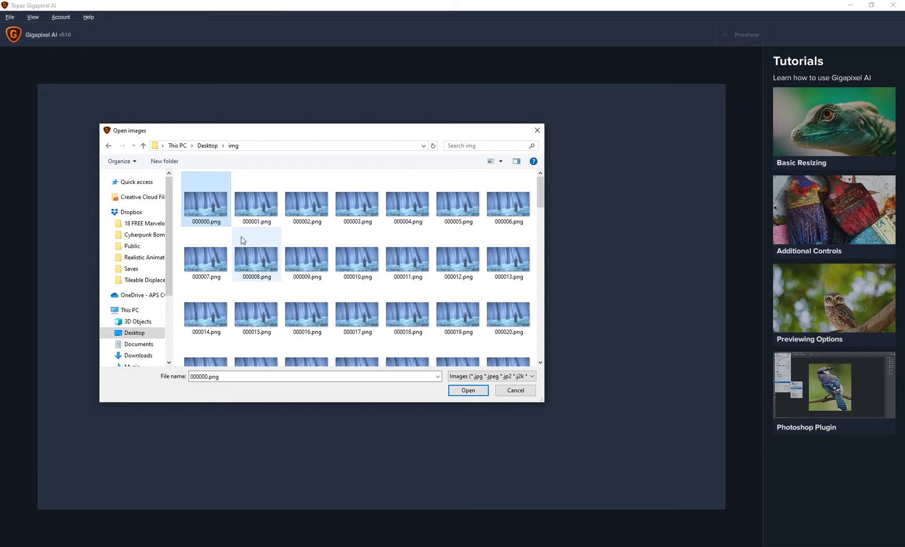
left_click_drag(537, 209, 541, 357)
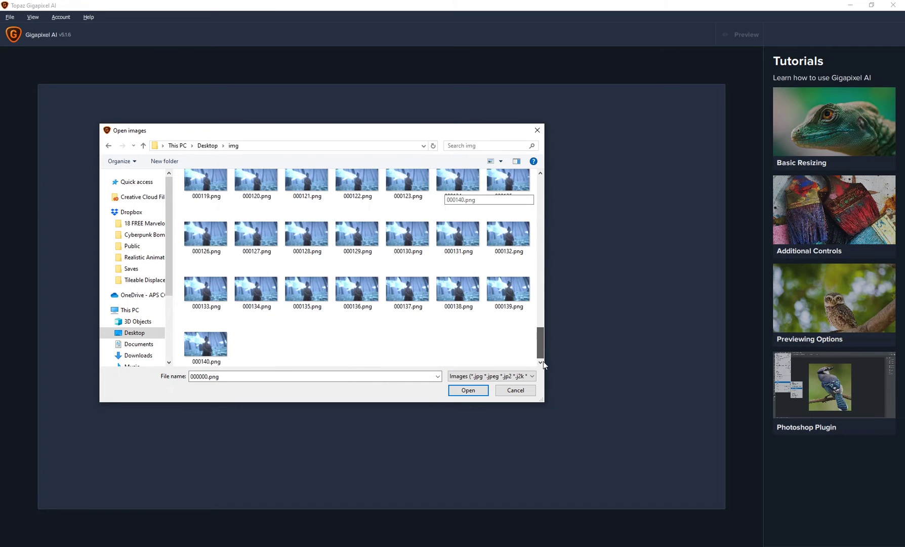
left_click(219, 346, "shift")
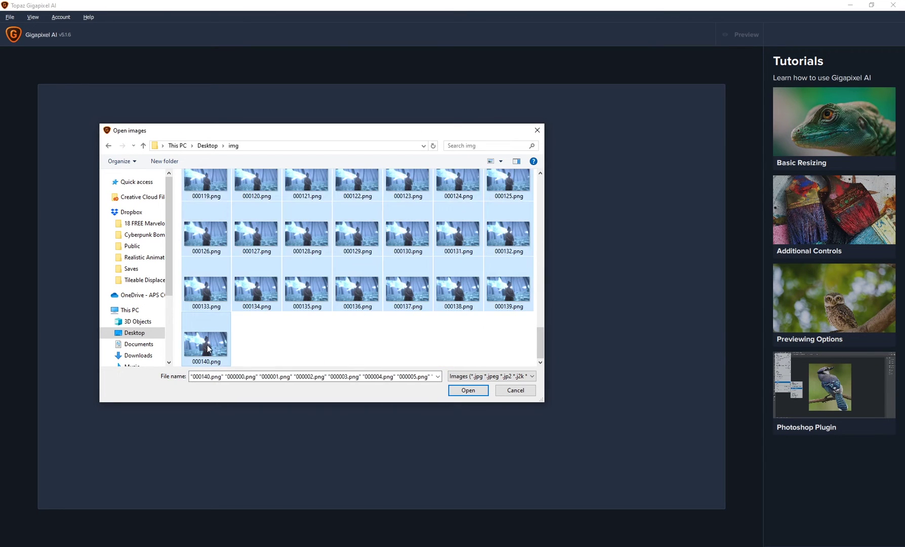
left_click(468, 390)
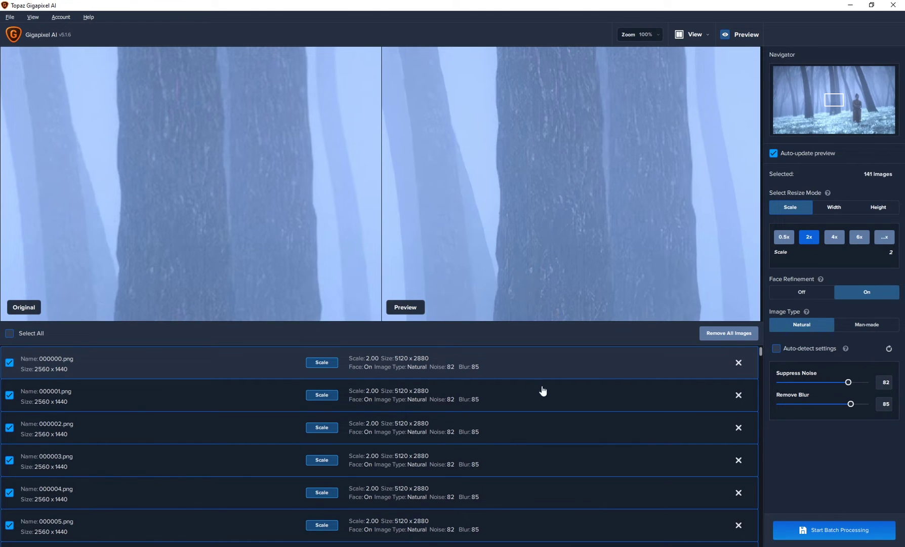
- Review the filename prefix and suffix settings for batch processing and close them without starting the batch
left_click(848, 535)
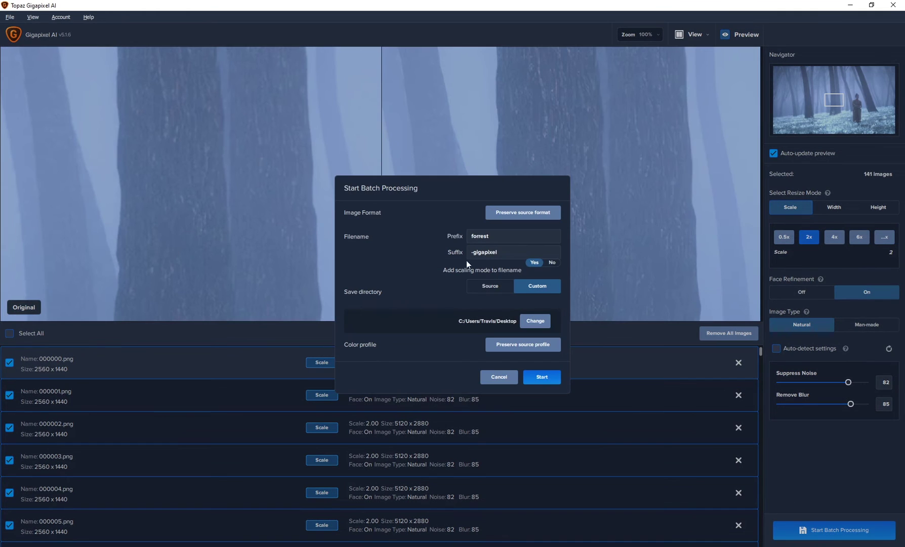
left_click(468, 237)
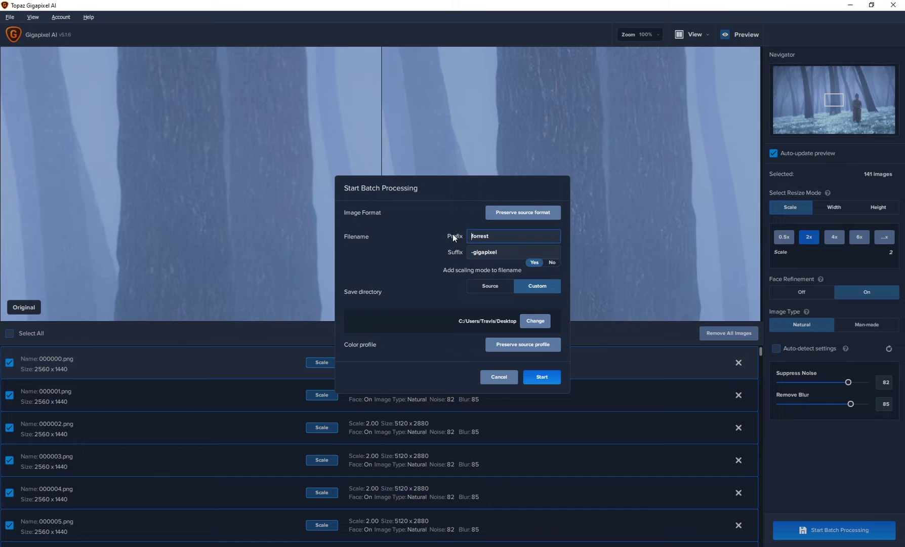
mouse_move(498, 238)
left_mouse_down()
mouse_move(458, 238)
mouse_move(504, 255)
left_mouse_up()
left_click(511, 253)
key("BackSpace")
key("shift+Tab")
left_click(514, 240)
left_click(504, 232)
left_click(496, 377)
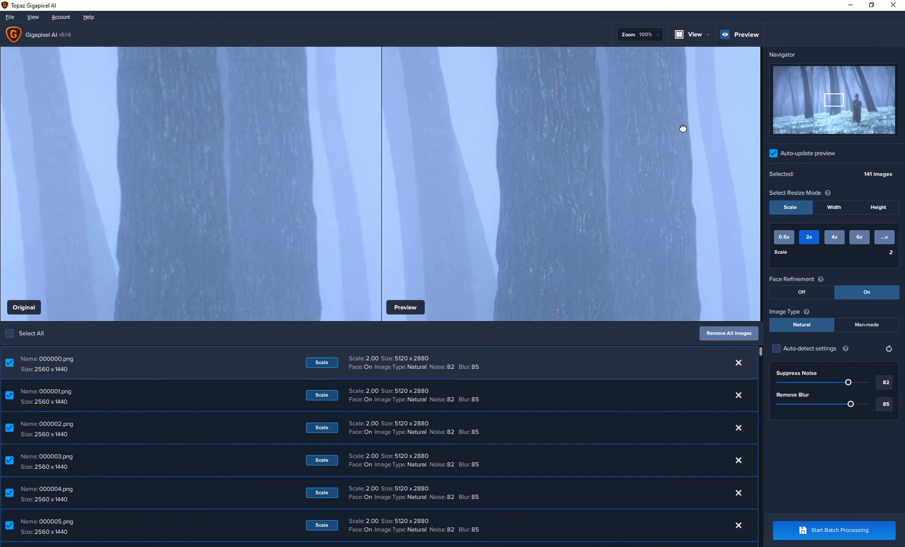
- Compare the original and upscaled preview of the tree bark in 000000.png
left_click_drag(683, 130, 596, 219)
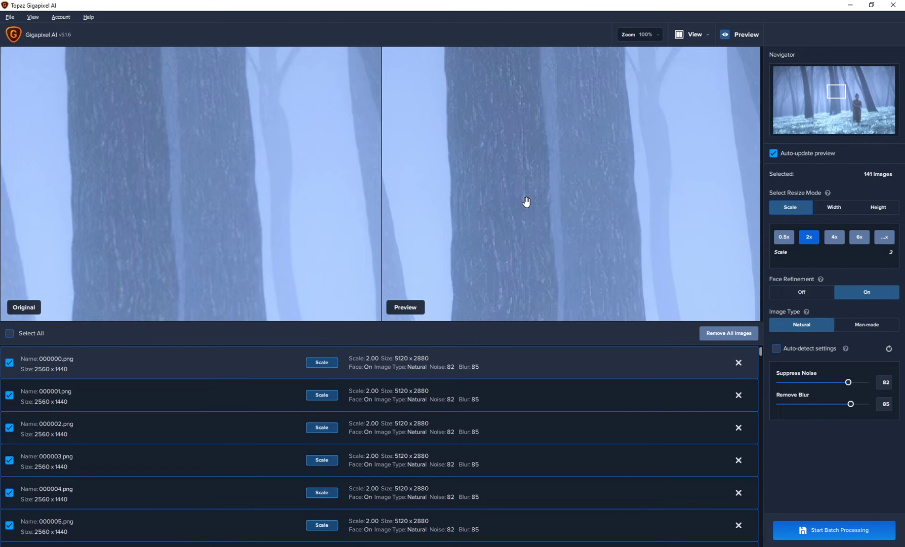
left_click_drag(532, 206, 527, 131)
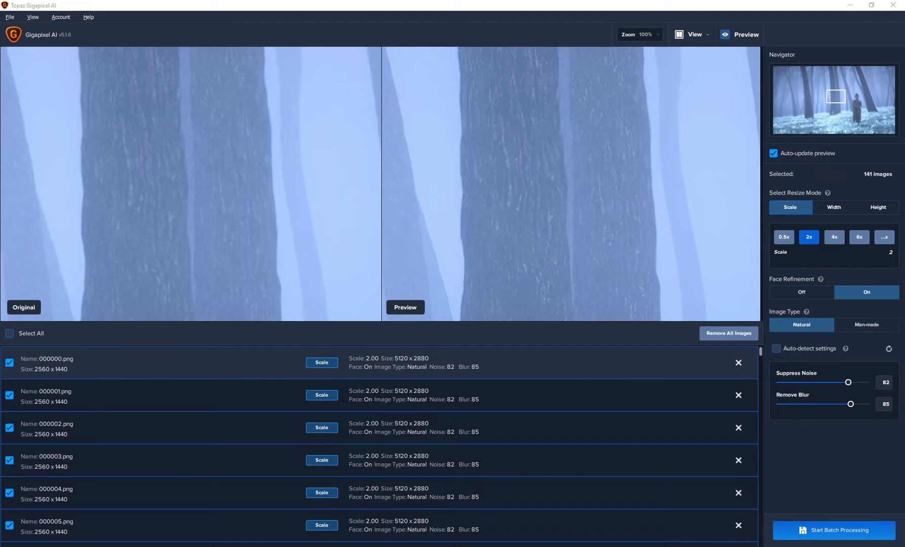
- Switch to Chrome, open the Free Trials downloads page on the Topaz Labs site and look through the product downloads
key("alt+Tab")
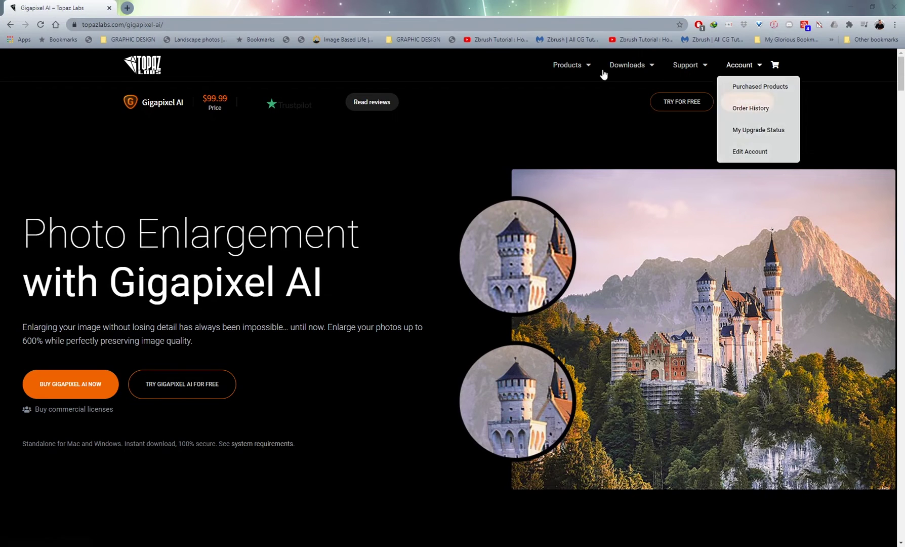
mouse_move(653, 68)
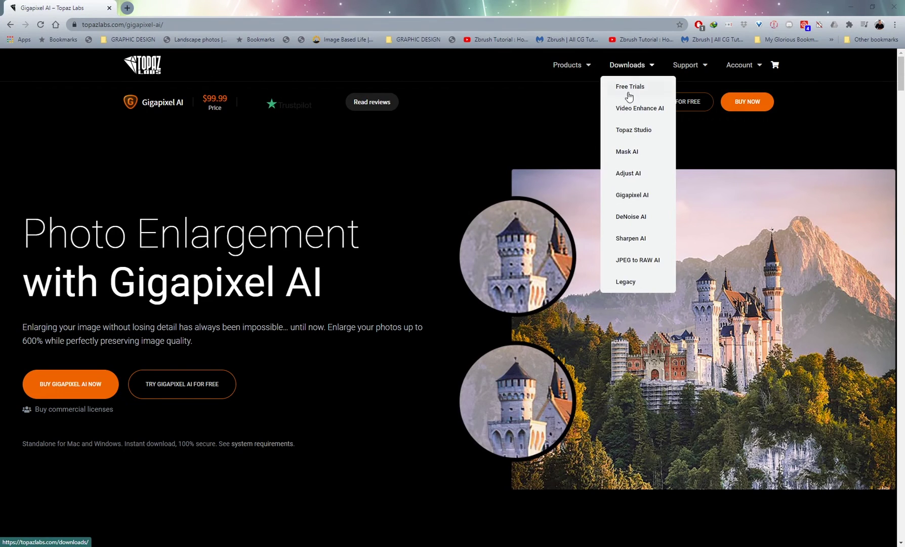
left_click(628, 89)
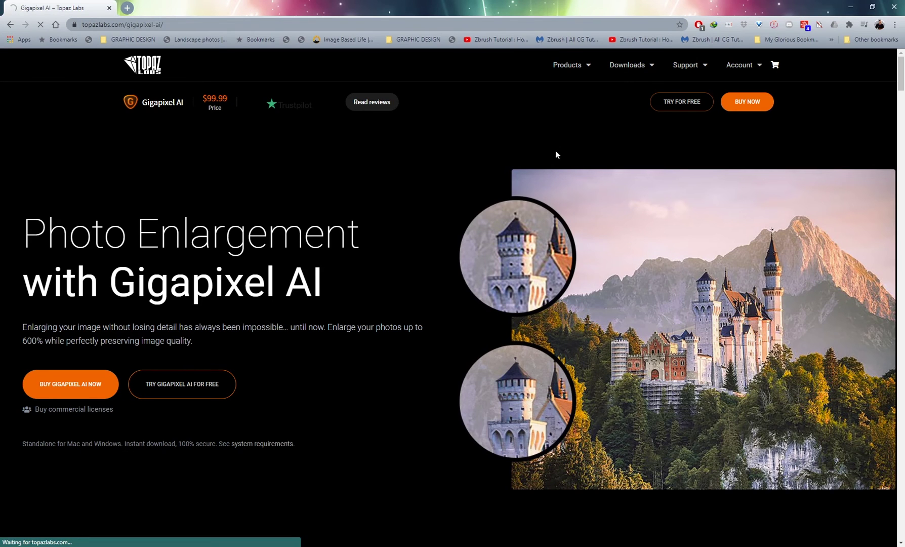
scroll(613, 242, "down", 1)
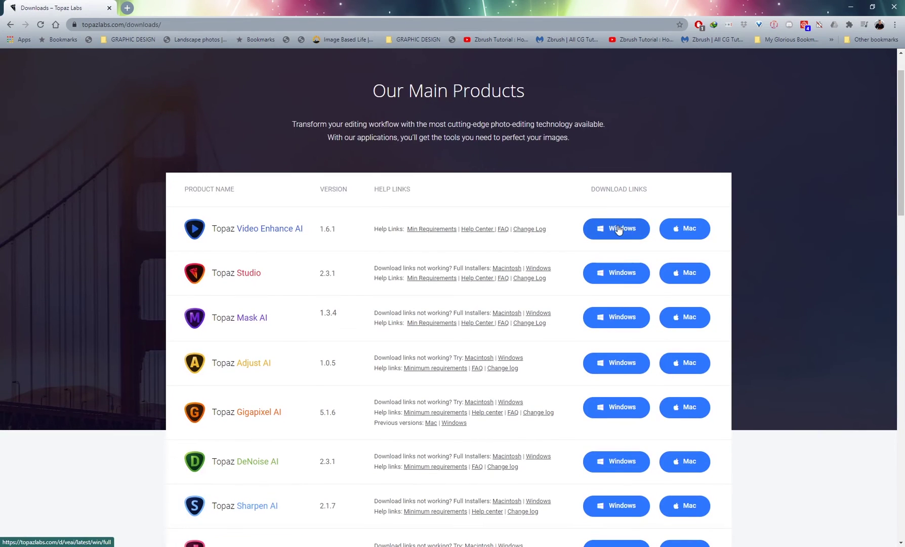
scroll(438, 289, "down", 3)
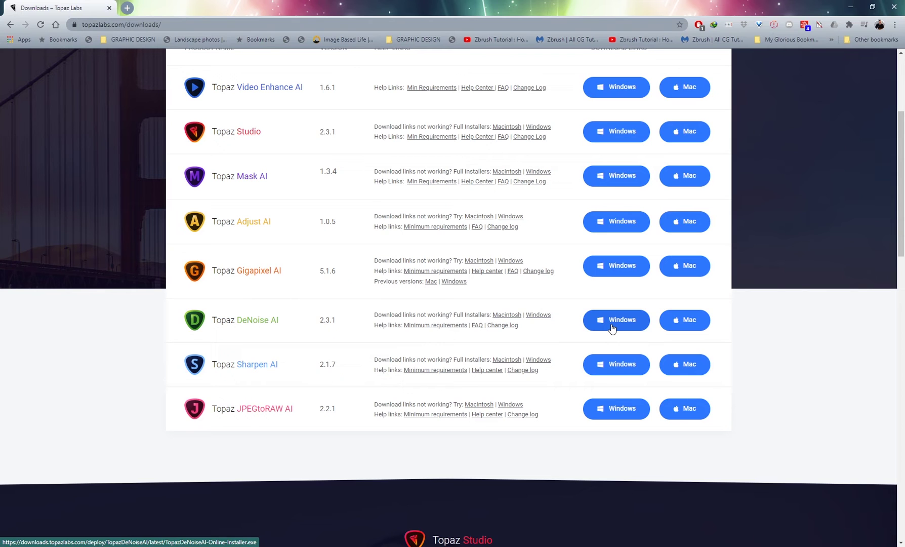
scroll(435, 361, "up", 4)
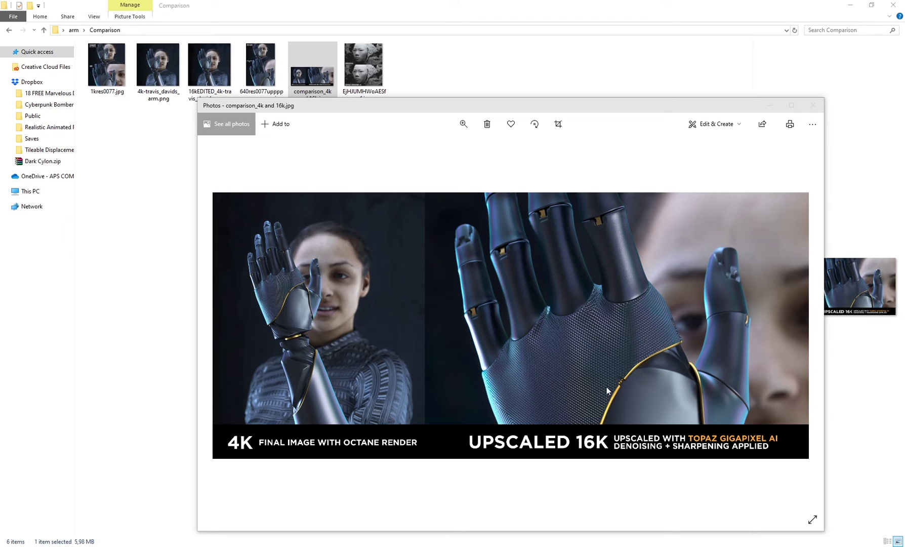
- Examine the 4K render against its 16K upscale in comparison_4k and 16k.jpg in a maximized Photos window and close it
double_click(541, 103)
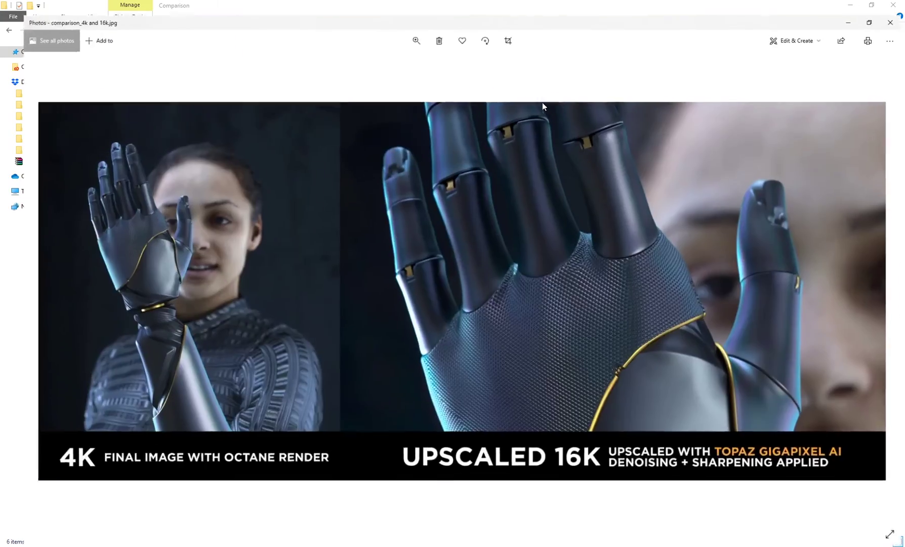
scroll(708, 209, "up", 5)
scroll(618, 200, "down", 5)
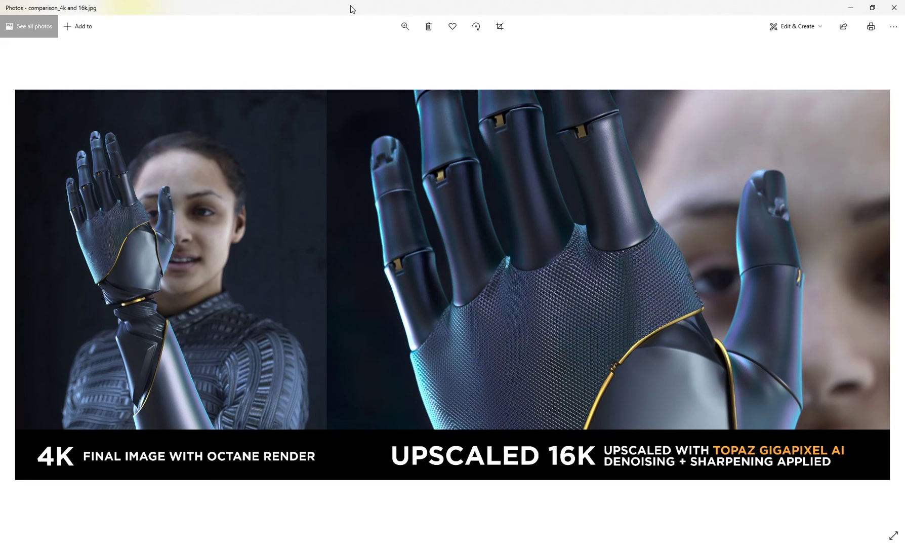
double_click(276, 11)
left_click(669, 120)
- Open 1kres0077.jpg from the Comparison folder, compare the 1080p render with its 4K version up close, and close the image
double_click(108, 69)
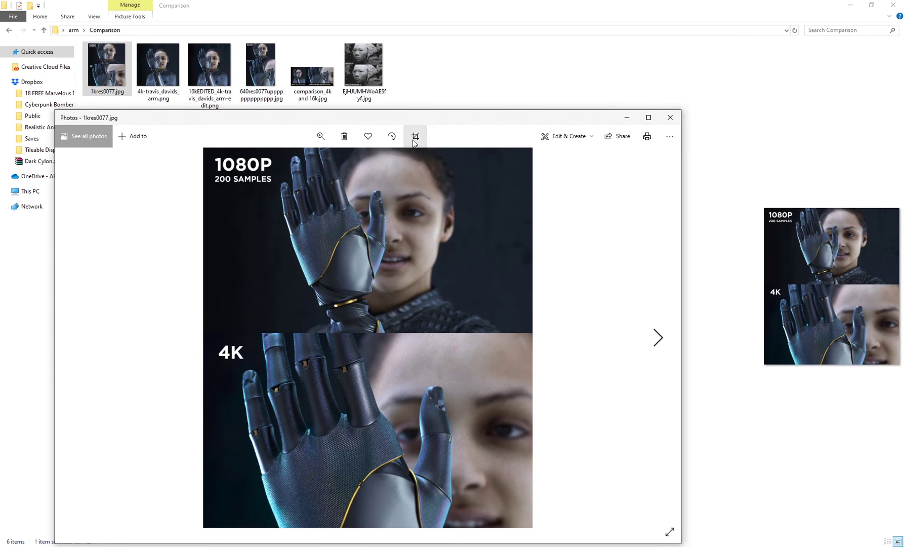
double_click(418, 120)
scroll(429, 432, "up", 2)
scroll(404, 412, "down", 2)
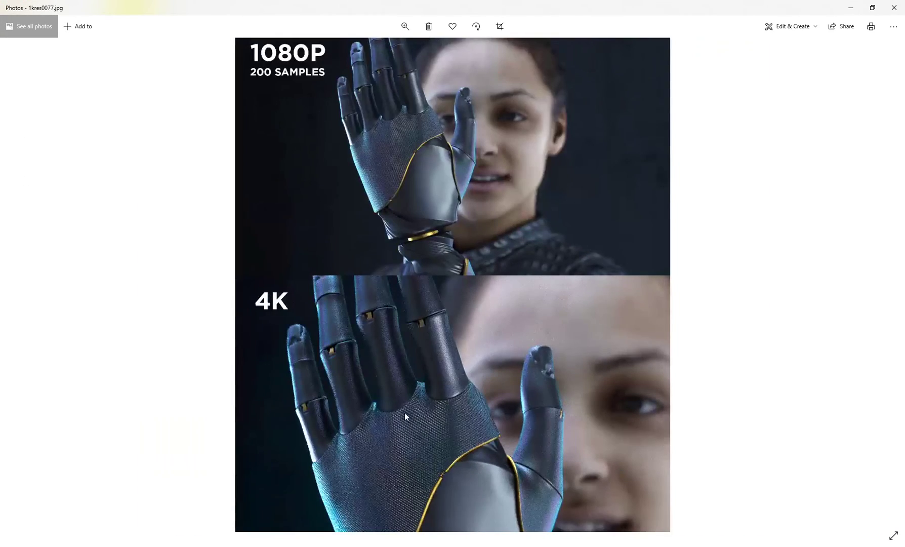
scroll(405, 415, "up", 2)
scroll(391, 307, "down", 2)
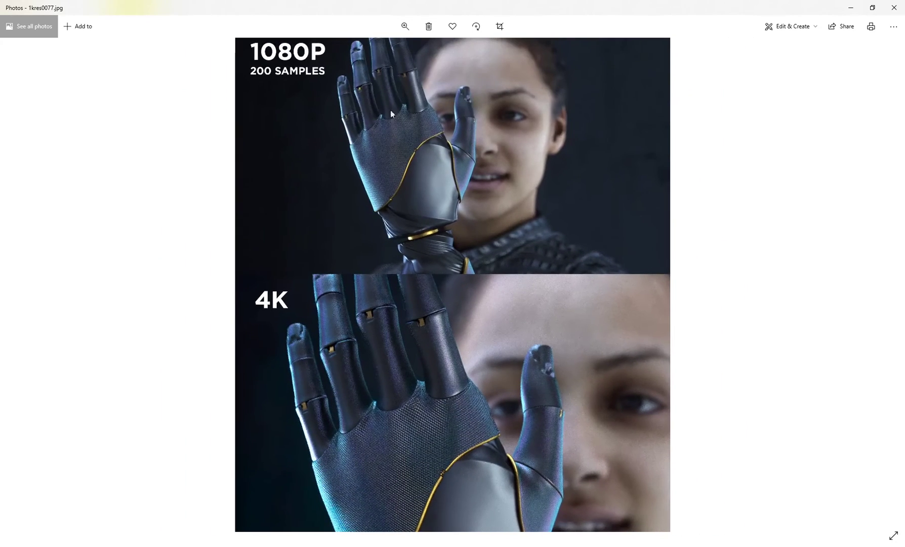
left_click(893, 7)
- Open the 640 x 360 comparison image from the Comparison folder and examine the robotic hand in its upscaled 4K half
double_click(246, 75)
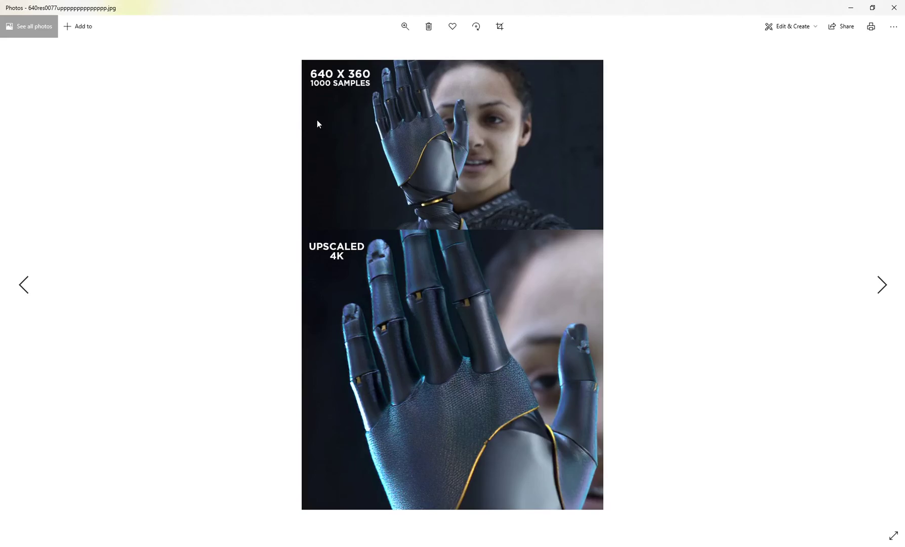
scroll(384, 162, "up", 2)
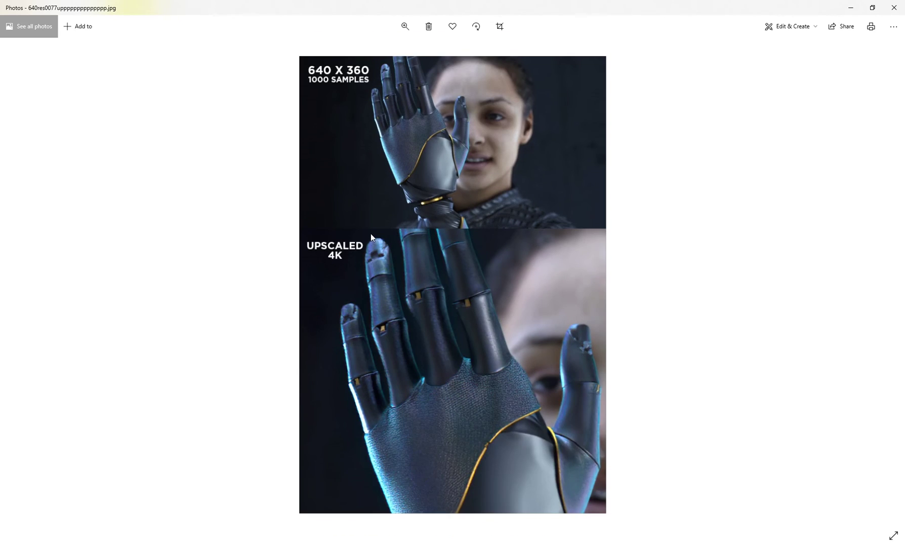
scroll(412, 194, "down", 1)
scroll(408, 249, "up", 2)
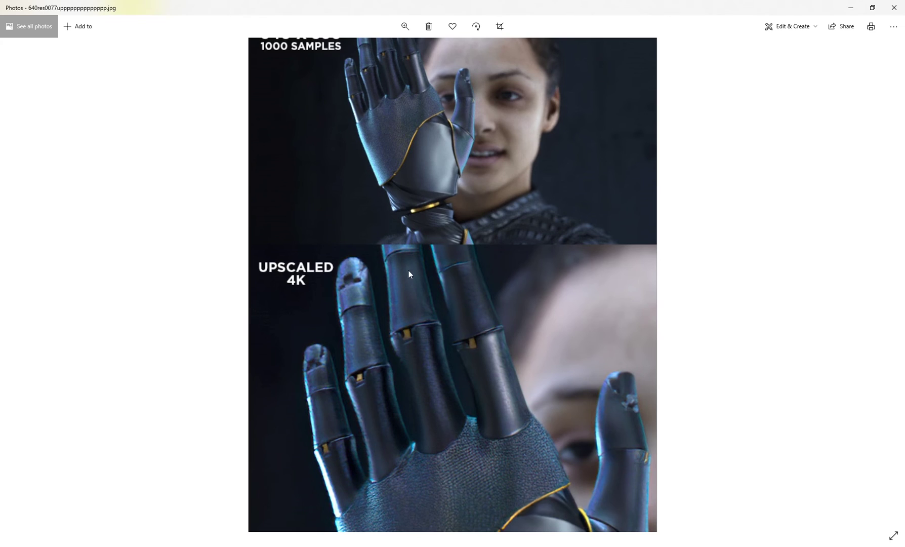
scroll(408, 271, "down", 1)
scroll(456, 457, "down", 1)
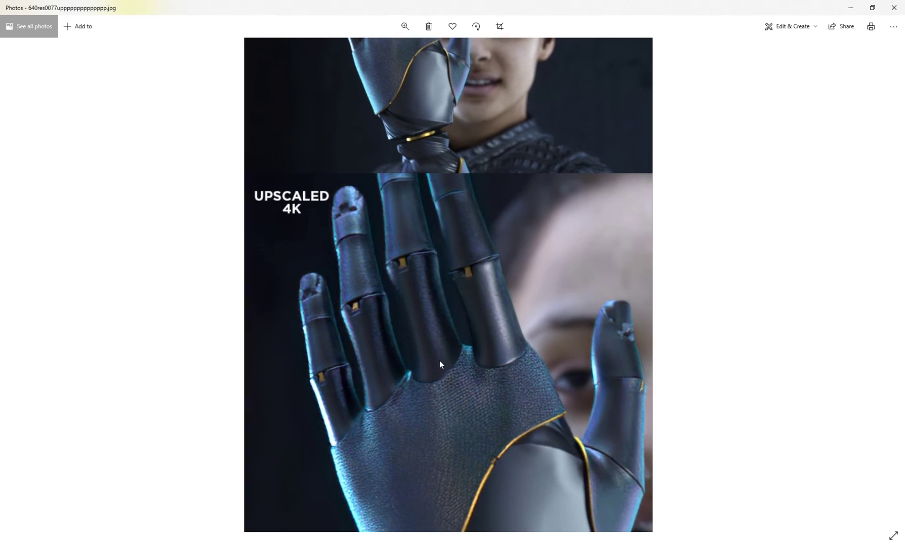
scroll(470, 410, "down", 1)
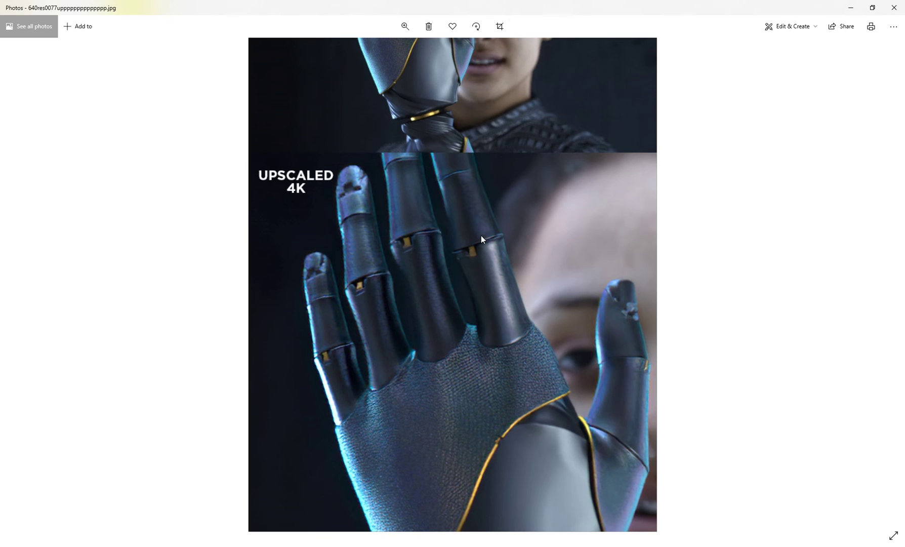
- Compare the 640 x 360 render with its upscaled 4K version in the full image and close the image
scroll(479, 316, "up", 2)
key("ctrl+minus")
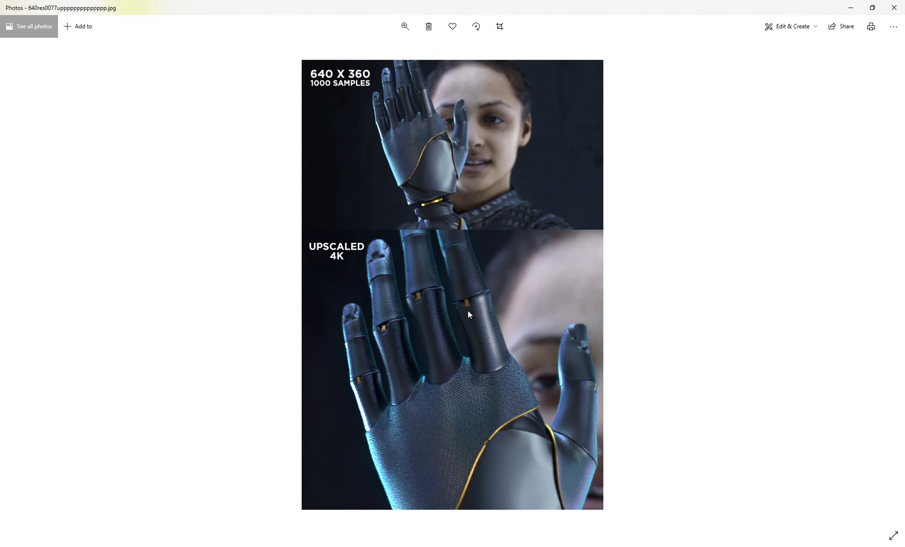
key("ctrl+plus")
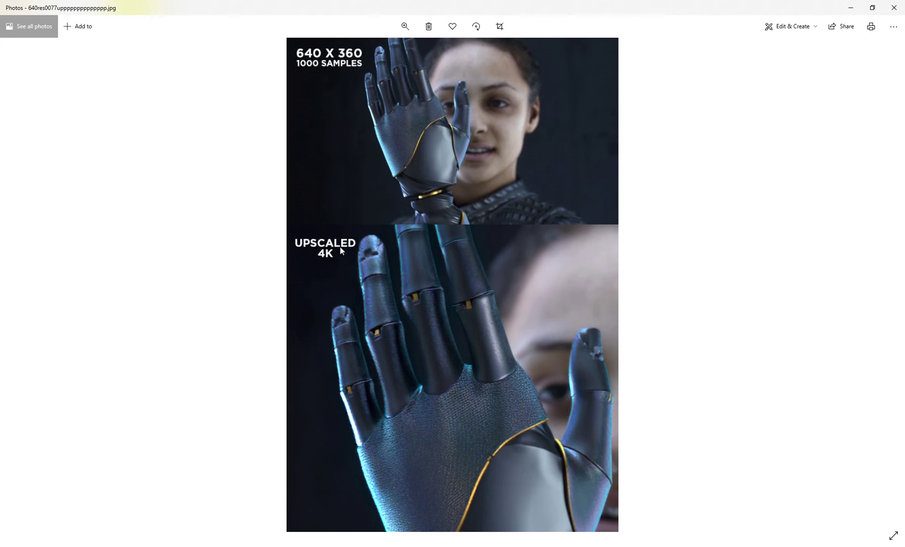
left_click(893, 7)
- Open EjHJUMHWoAESfyf.jpg from the Comparison folder, compare the original face render with its Topaz DeNoise AI version up close, and close the image
double_click(385, 92)
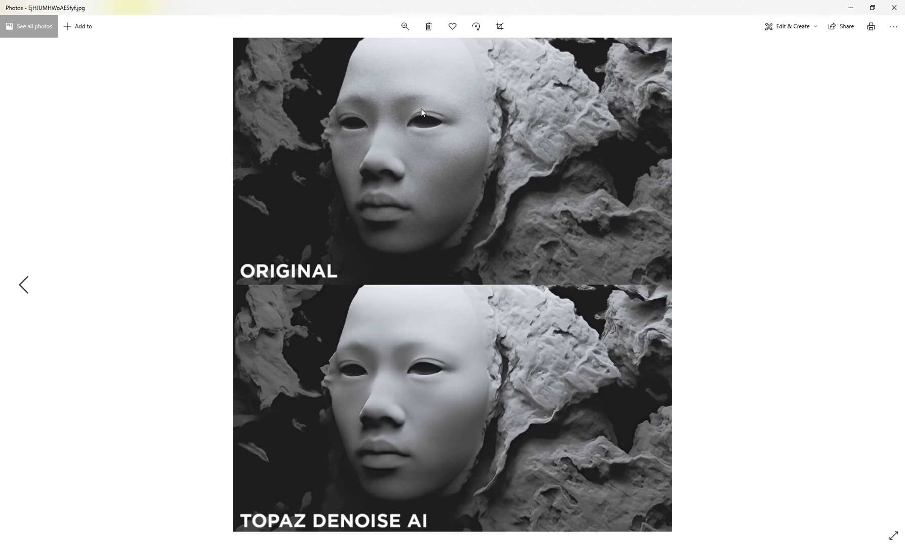
scroll(385, 101, "up", 3)
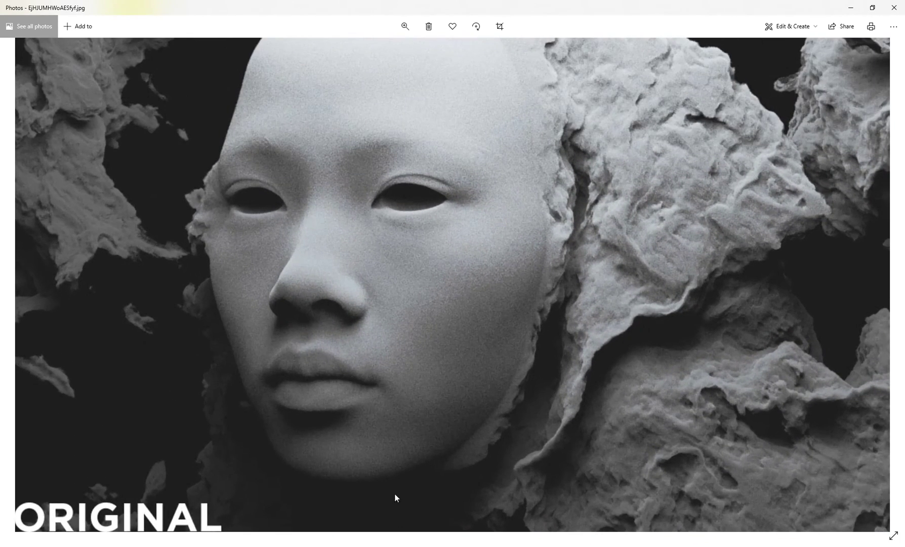
left_click_drag(396, 497, 382, 127)
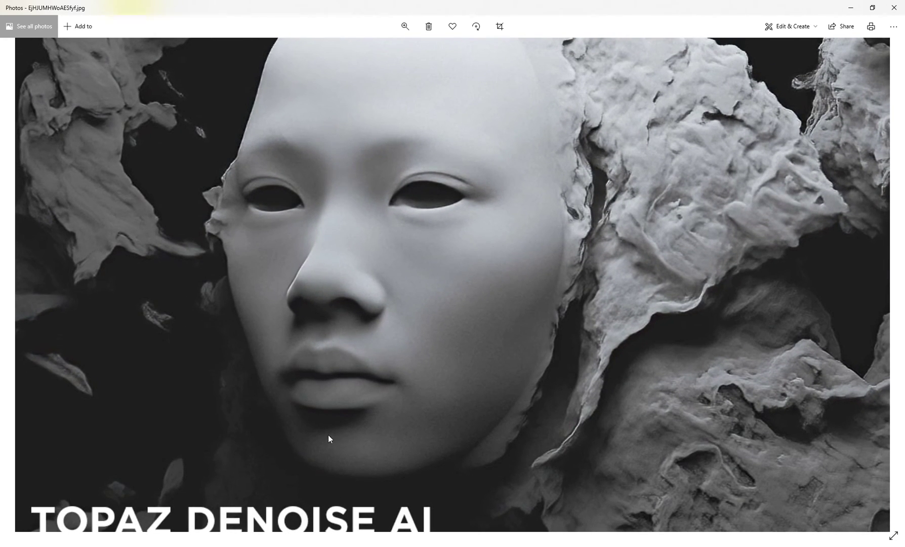
scroll(485, 247, "down", 3)
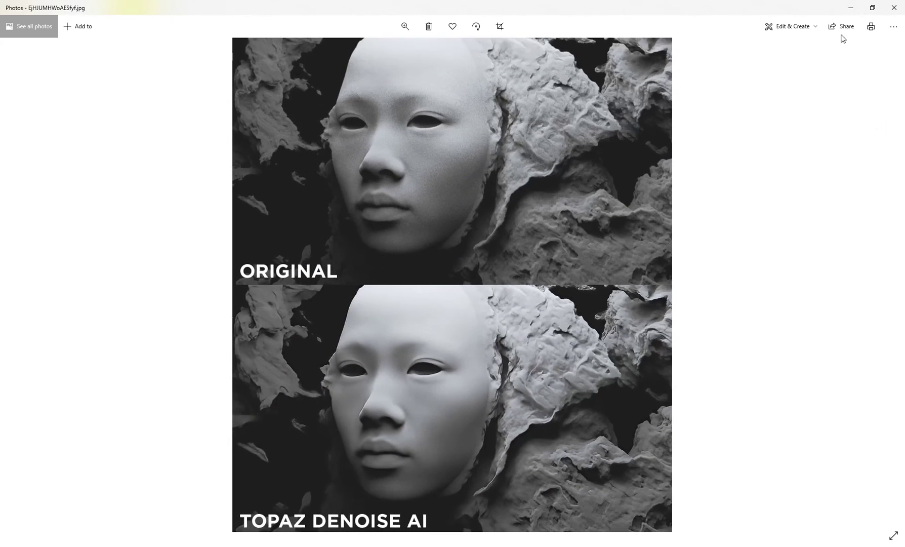
left_click(897, 6)
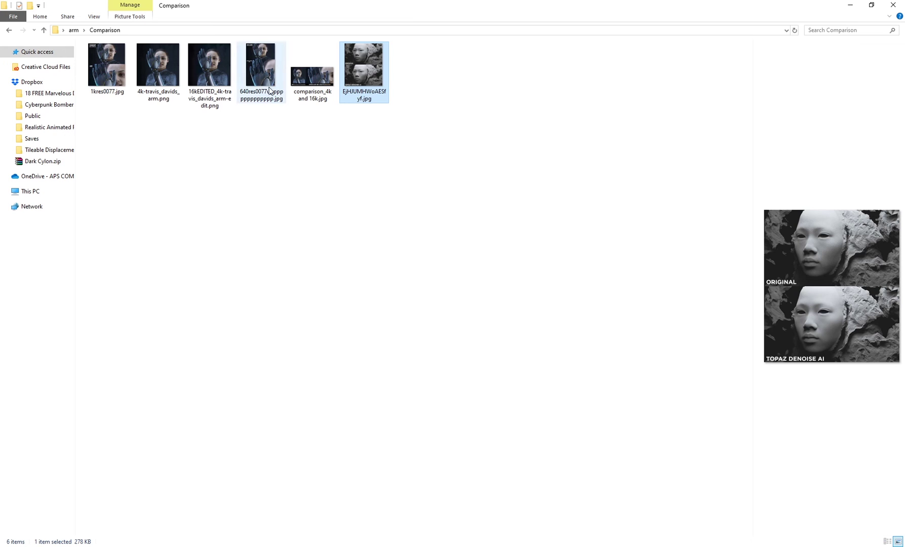
- Open comparison_4k and 16k.jpg from the Comparison folder
double_click(325, 96)
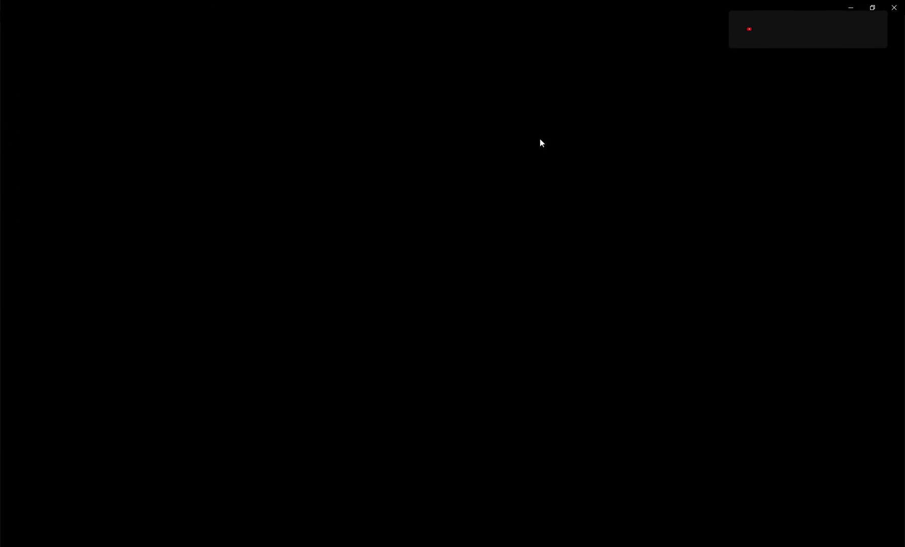